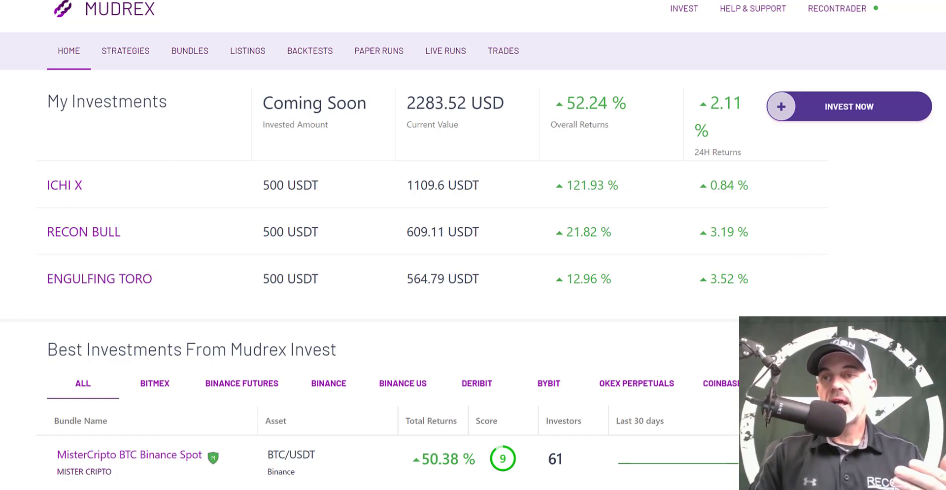
Scroll down through the Best Investments list on the dashboard and back up
{"action": "scroll", "coordinate": [467, 257], "scroll_direction": "down", "scroll_amount": 10}
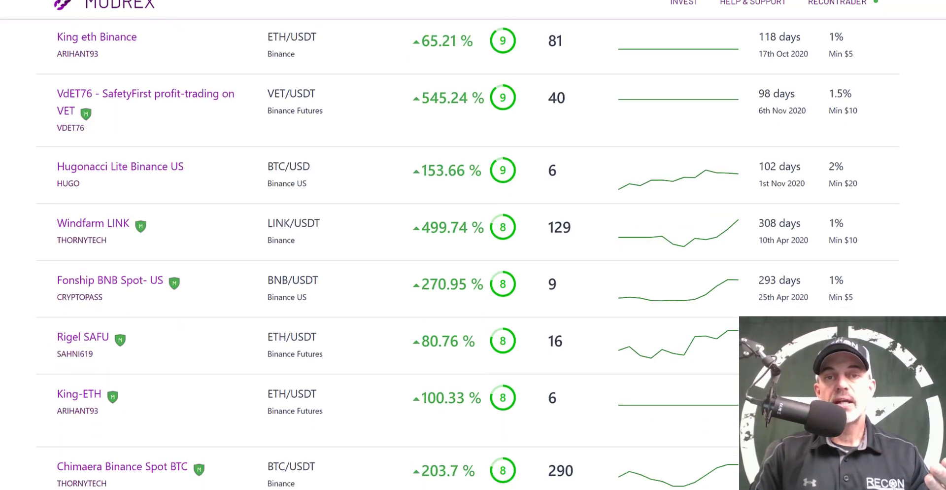
{"action": "scroll", "coordinate": [467, 258], "scroll_direction": "up", "scroll_amount": 10}
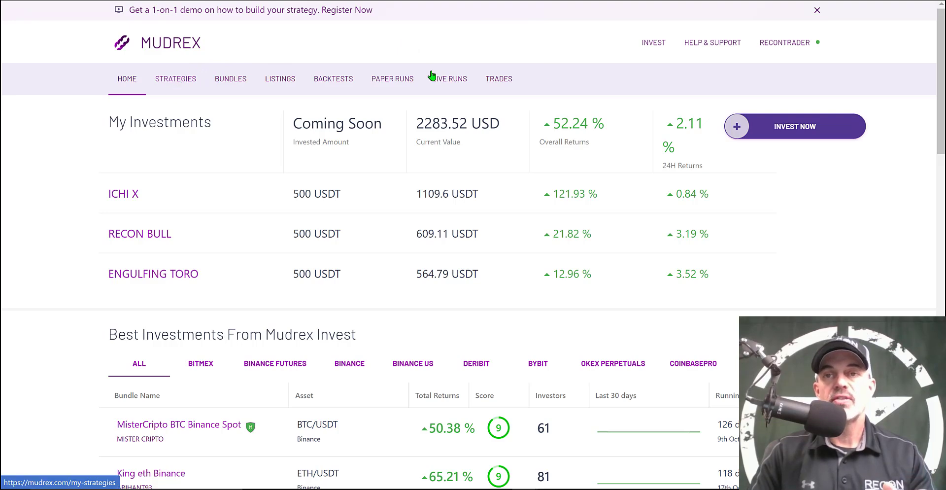
Open My Strategies and start a new strategy in the Visual Editor
{"action": "left_click", "coordinate": [182, 86]}
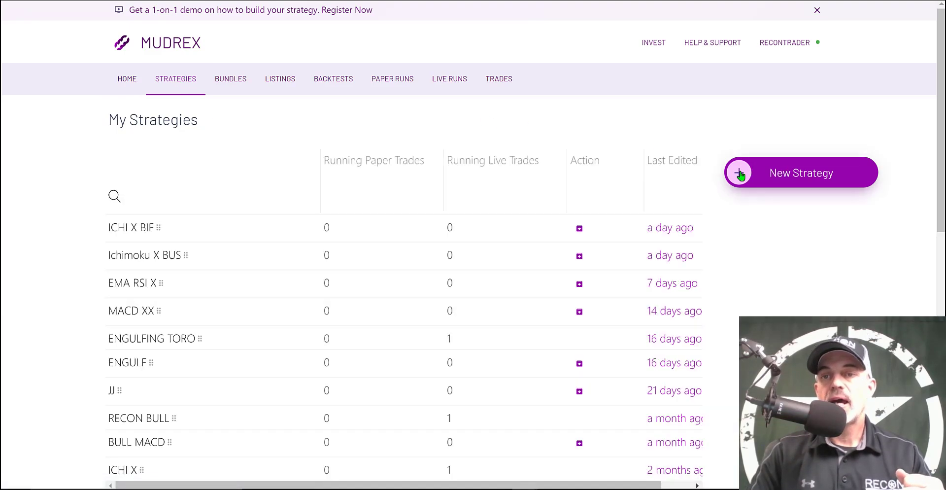
{"action": "left_click", "coordinate": [741, 173]}
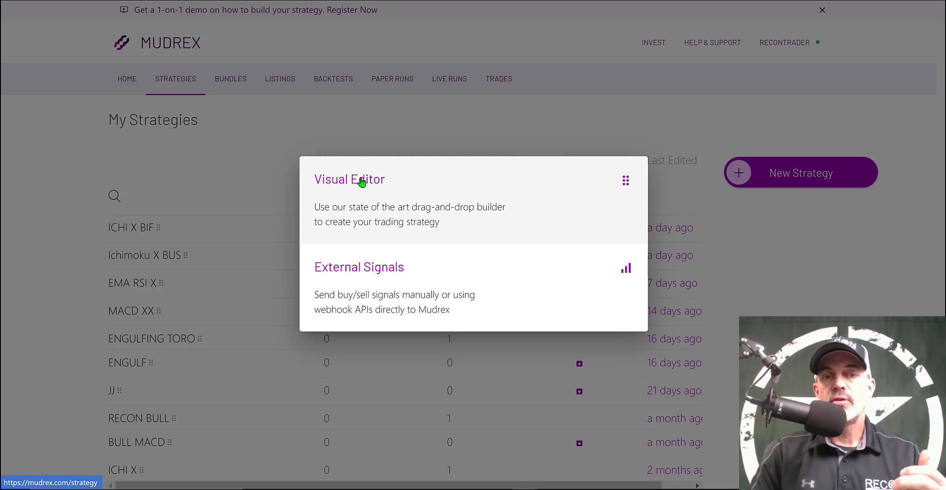
{"action": "left_click", "coordinate": [357, 184]}
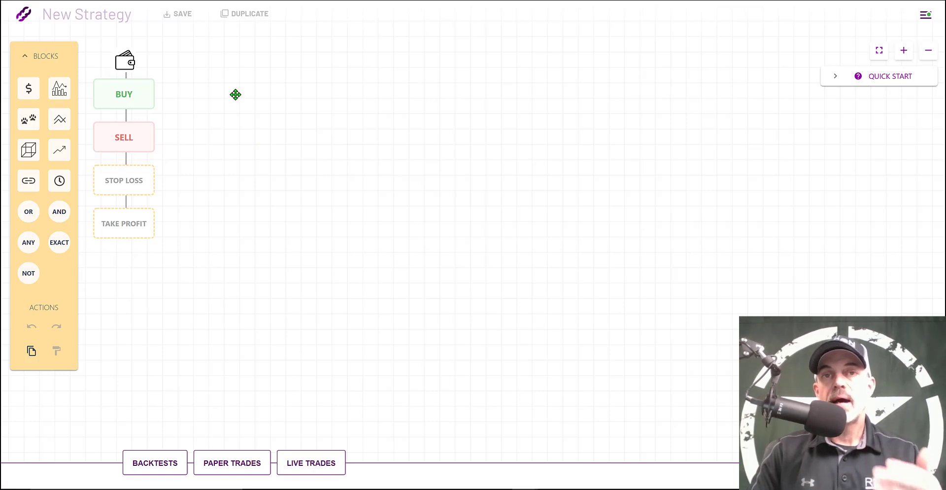
Place two Compare blocks on the canvas, wiring one to BUY (B-1) and one to SELL (S-1)
{"action": "mouse_move", "coordinate": [65, 120]}
{"action": "left_click_drag", "start_coordinate": [61, 121], "coordinate": [271, 110]}
{"action": "left_click_drag", "start_coordinate": [63, 120], "coordinate": [349, 148]}
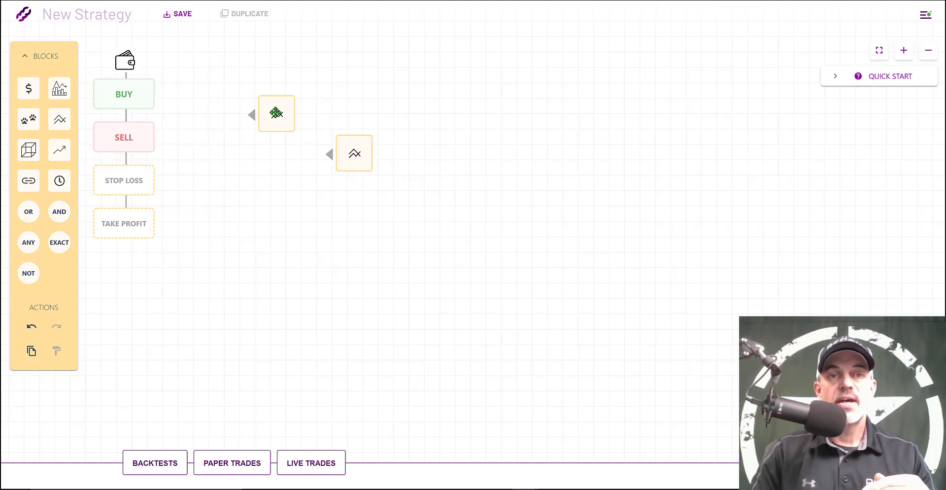
{"action": "left_click_drag", "start_coordinate": [278, 114], "coordinate": [285, 81]}
{"action": "left_click_drag", "start_coordinate": [352, 154], "coordinate": [294, 143]}
{"action": "left_click_drag", "start_coordinate": [261, 81], "coordinate": [142, 93]}
{"action": "left_click_drag", "start_coordinate": [272, 150], "coordinate": [132, 141]}
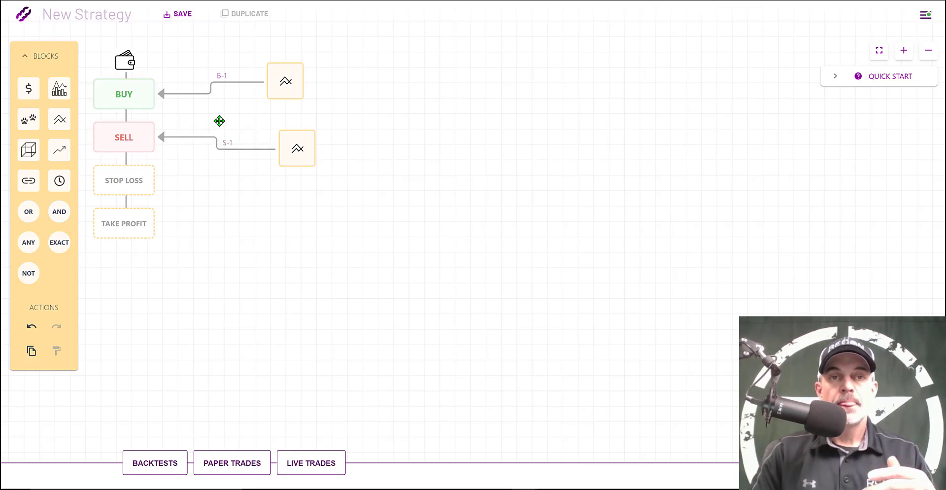
Choose Ichimoku Cloud as both indicators in the BUY Compare block
{"action": "left_click", "coordinate": [291, 80]}
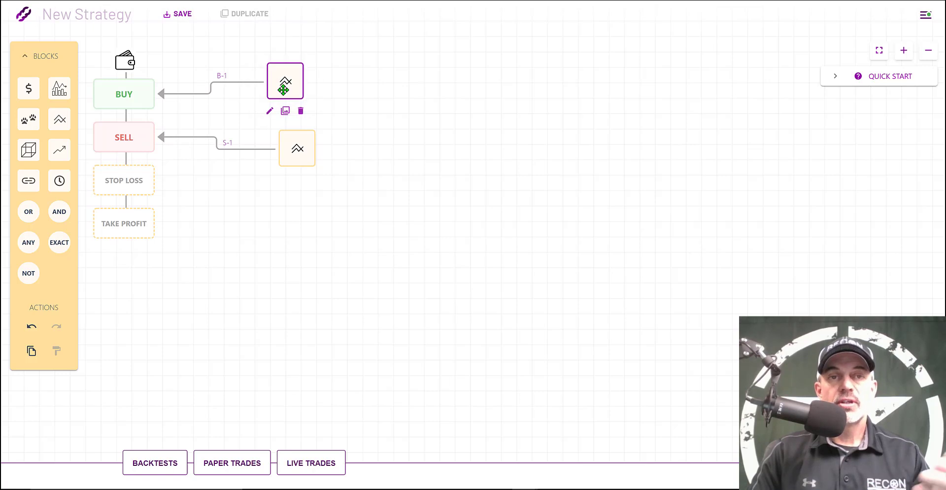
{"action": "left_click", "coordinate": [270, 113]}
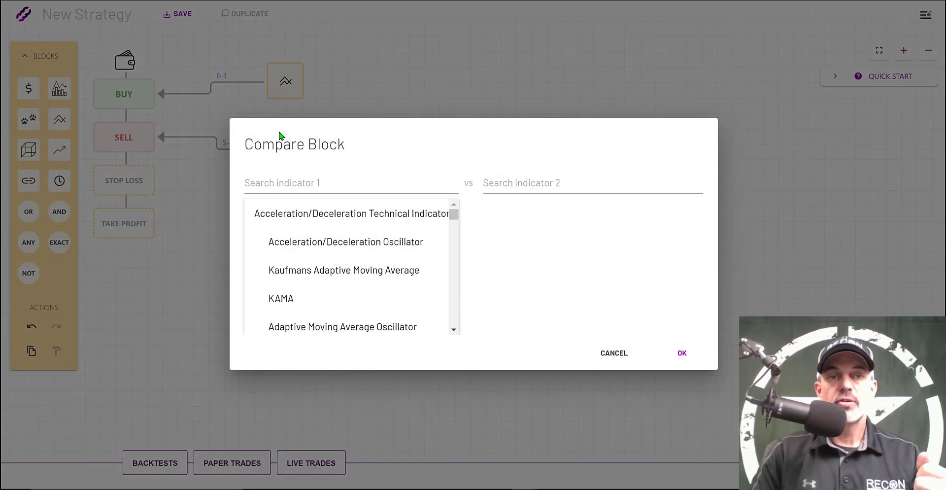
{"action": "left_click", "coordinate": [354, 178]}
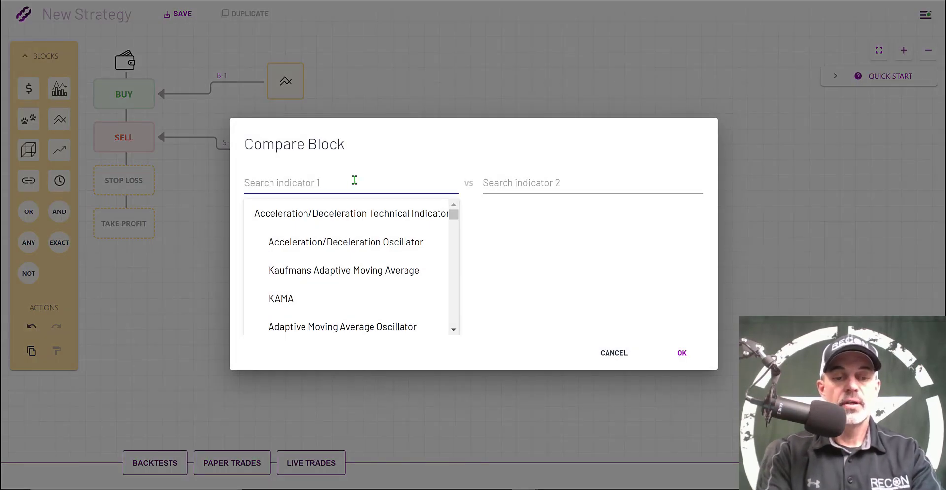
{"action": "type", "text": "ICH"}
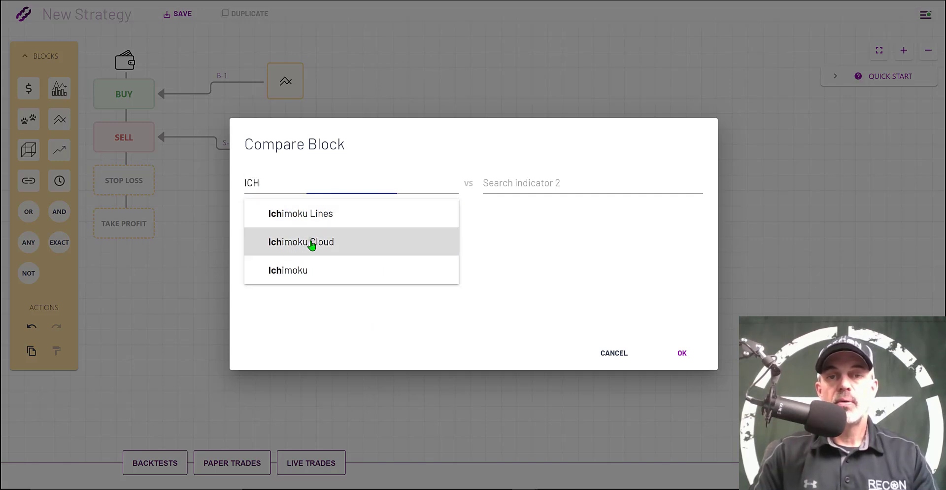
{"action": "left_click", "coordinate": [311, 245]}
{"action": "left_click", "coordinate": [535, 186]}
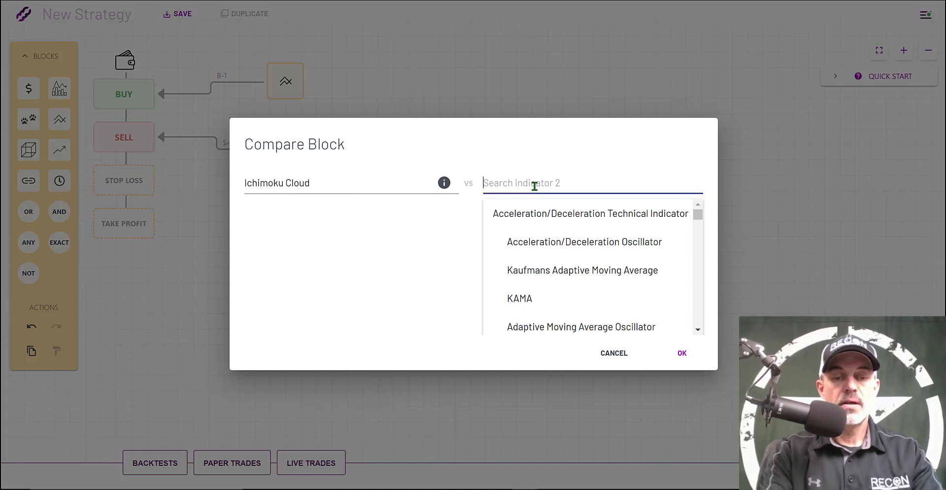
{"action": "type", "text": "Ichi"}
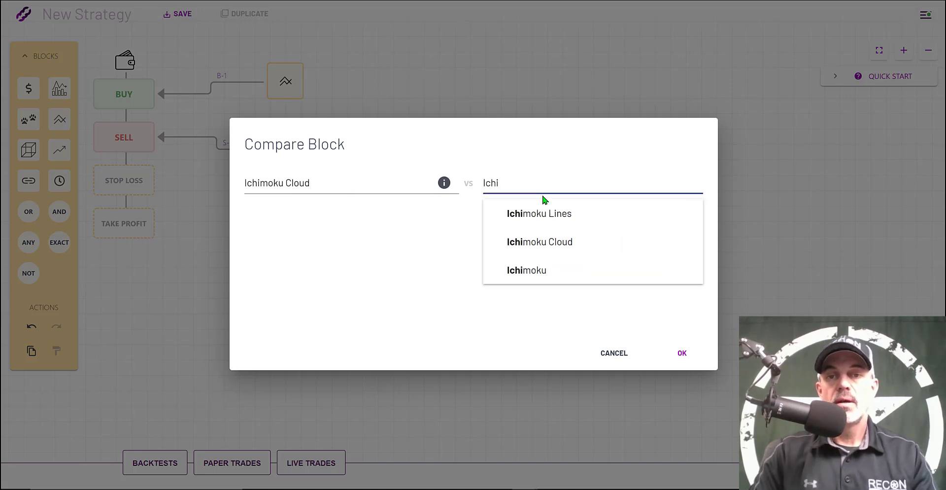
{"action": "left_click", "coordinate": [568, 242]}
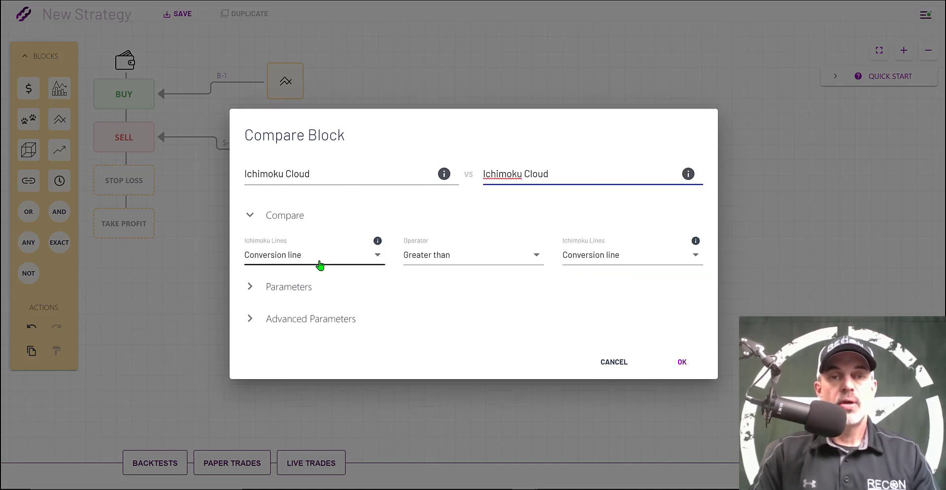
Set the operator to Crosses up against the Base line and expand the advanced parameters
{"action": "left_click", "coordinate": [453, 266]}
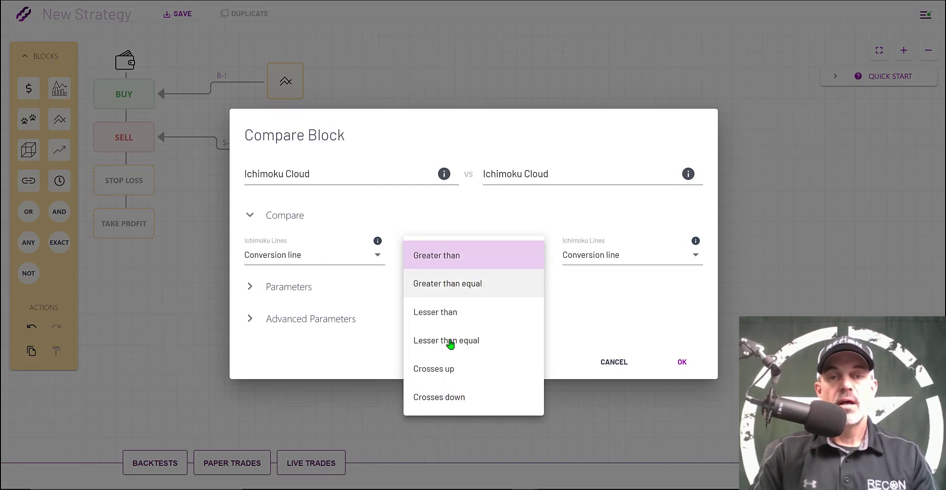
{"action": "left_click", "coordinate": [446, 369]}
{"action": "left_click", "coordinate": [621, 256]}
{"action": "left_click", "coordinate": [609, 279]}
{"action": "left_click", "coordinate": [305, 288]}
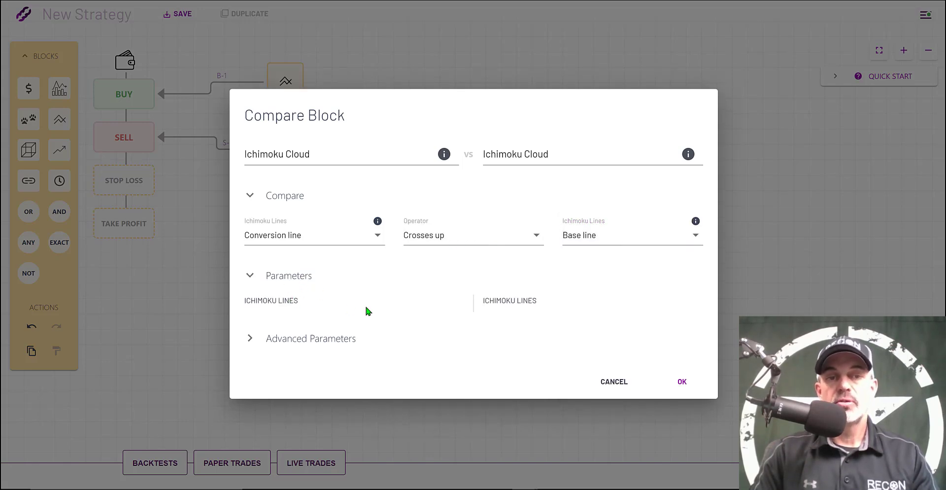
{"action": "left_click", "coordinate": [351, 338]}
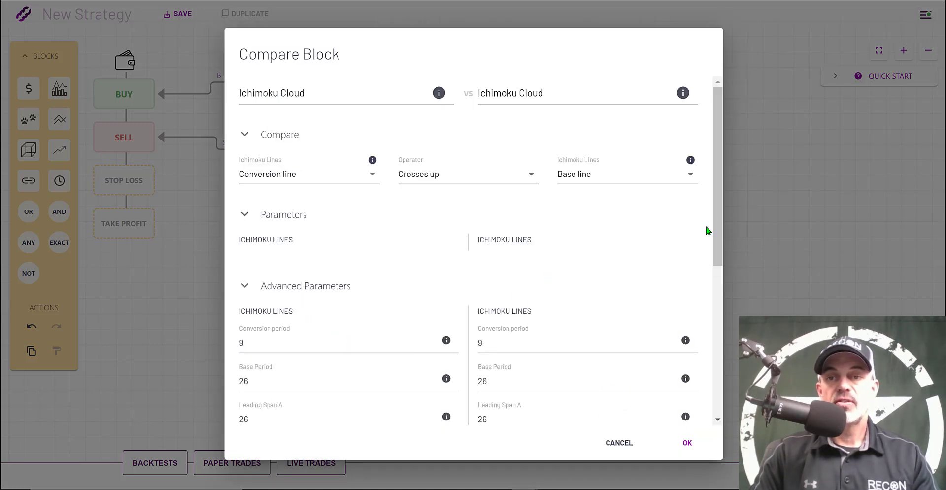
Set the left-side Ichimoku periods to 18, 52, 52, 104 and 30
{"action": "left_click_drag", "start_coordinate": [717, 226], "coordinate": [718, 304]}
{"action": "double_click", "coordinate": [242, 183]}
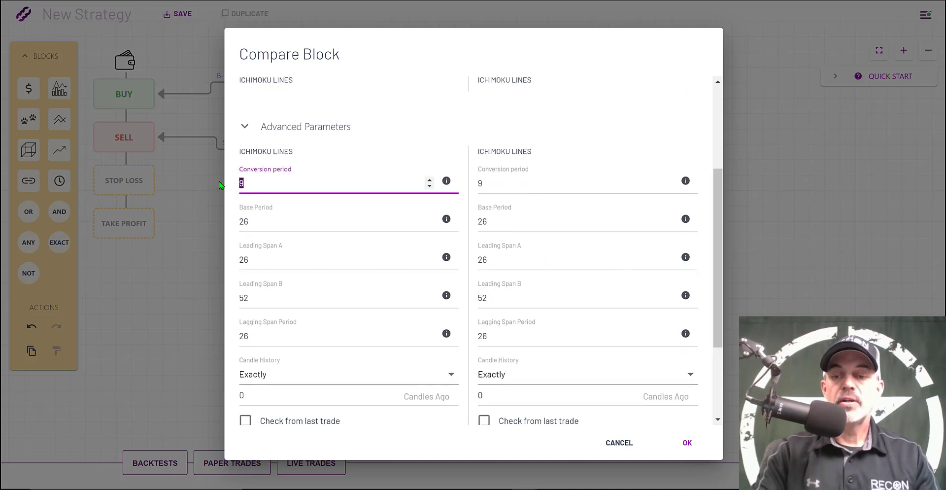
{"action": "type", "text": "18"}
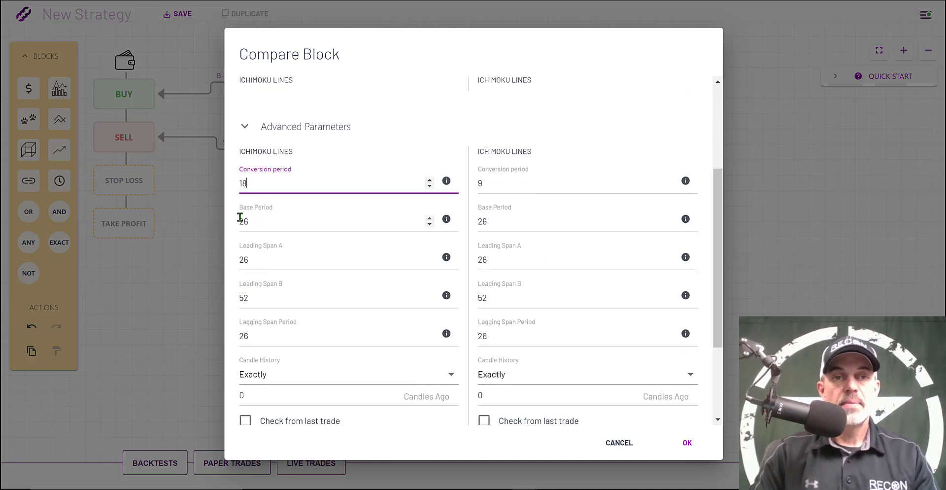
{"action": "double_click", "coordinate": [241, 220]}
{"action": "type", "text": "52"}
{"action": "double_click", "coordinate": [256, 260]}
{"action": "type", "text": "52"}
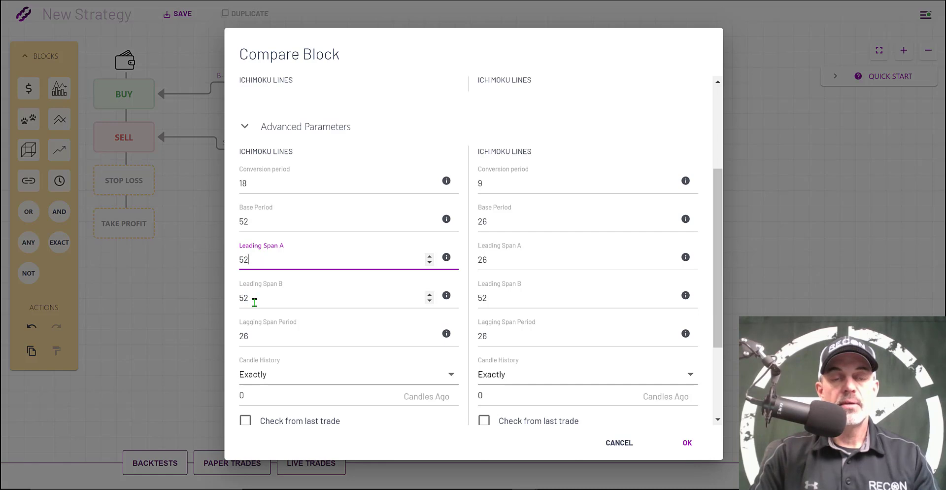
{"action": "double_click", "coordinate": [236, 298]}
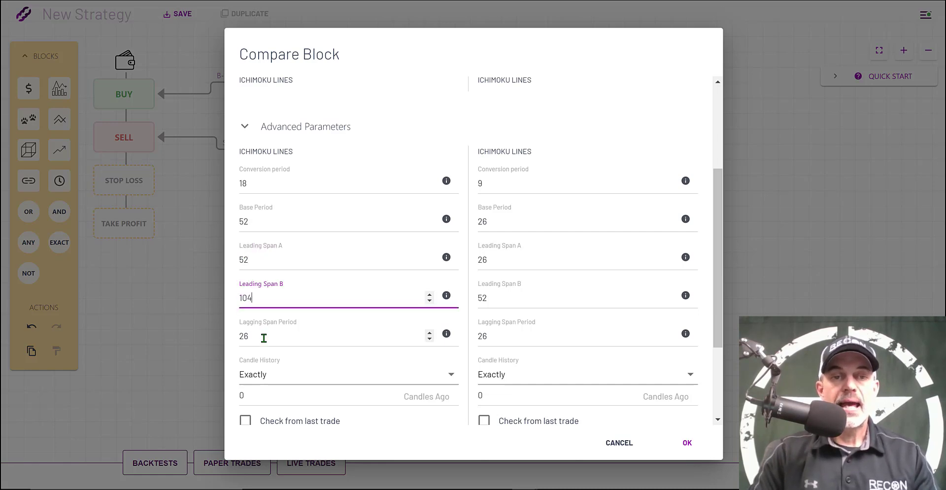
{"action": "double_click", "coordinate": [241, 336]}
{"action": "type", "text": "30"}
Set the right-side periods to 18, 52, 52, 104 and 30 and save the buy condition
{"action": "double_click", "coordinate": [500, 185]}
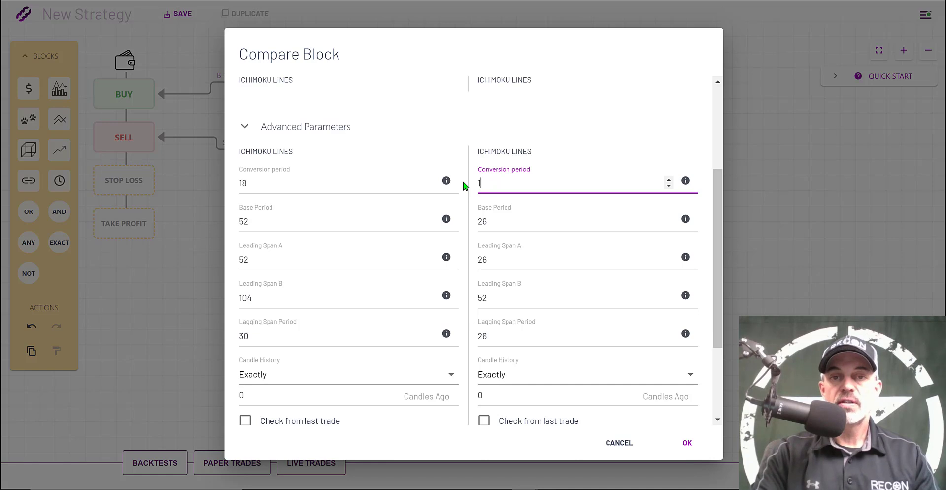
{"action": "double_click", "coordinate": [499, 224]}
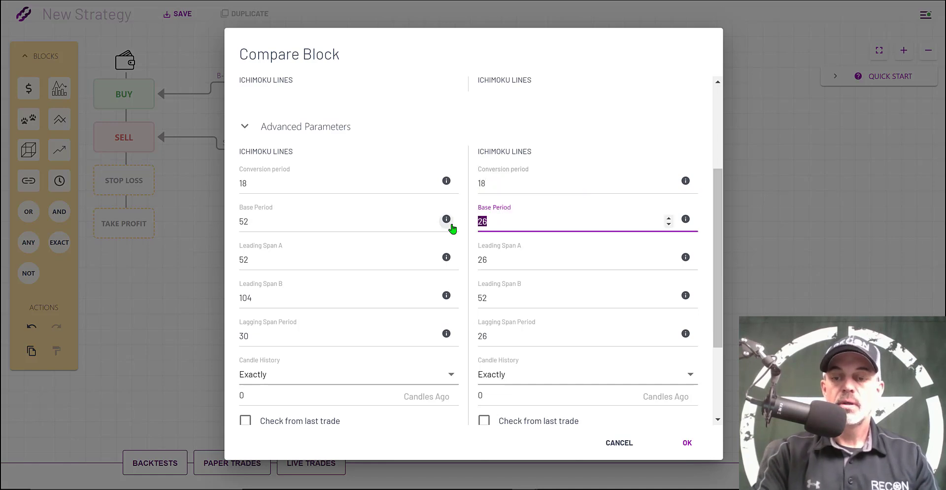
{"action": "type", "text": "52"}
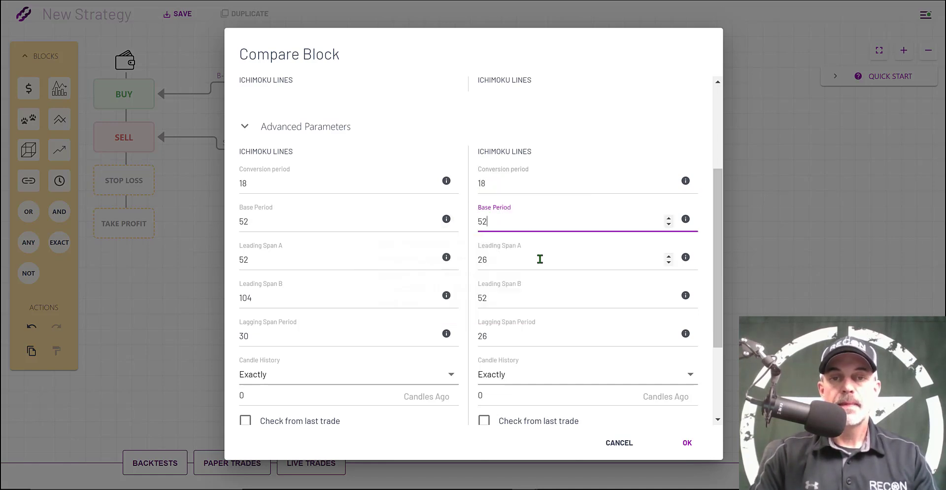
{"action": "left_click_drag", "start_coordinate": [539, 259], "coordinate": [472, 260]}
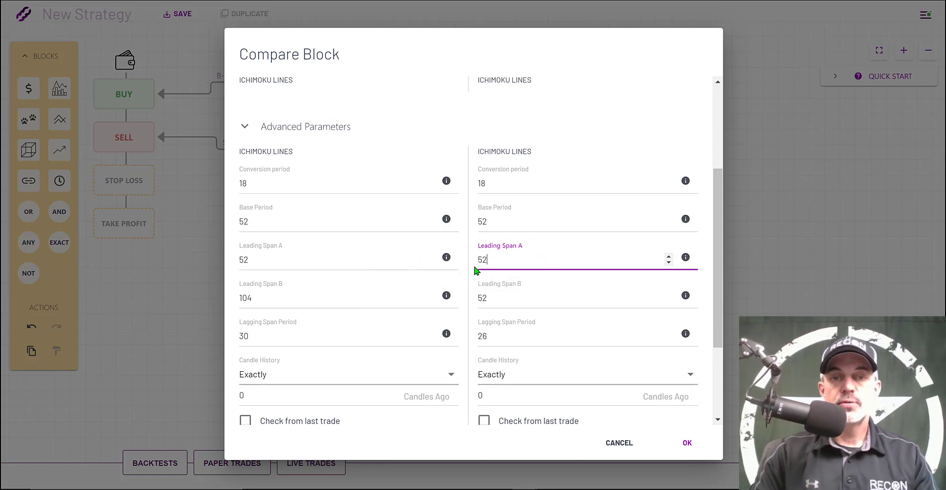
{"action": "left_click_drag", "start_coordinate": [493, 295], "coordinate": [457, 297]}
{"action": "type", "text": "104"}
{"action": "left_click_drag", "start_coordinate": [495, 334], "coordinate": [474, 337]}
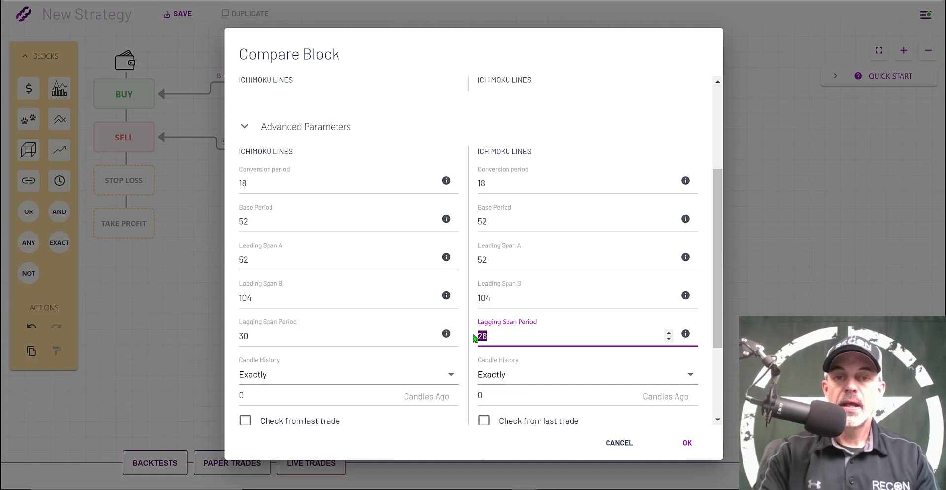
{"action": "type", "text": "30"}
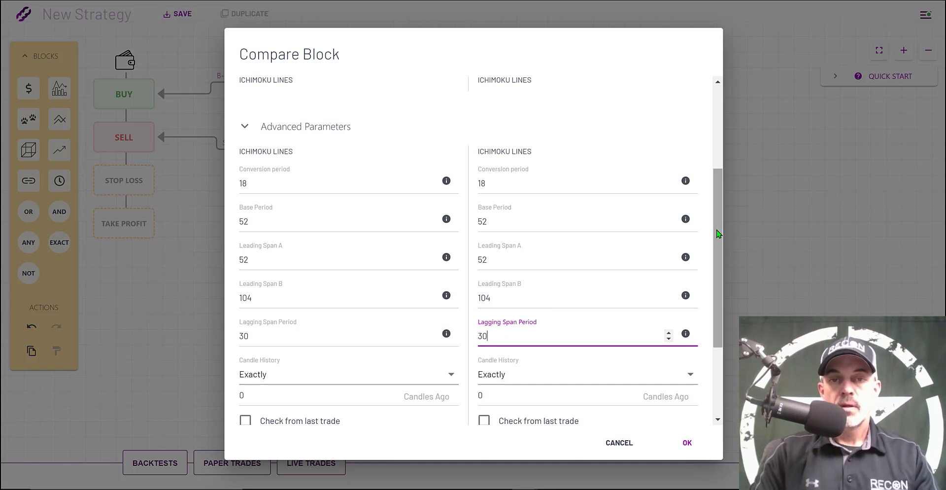
{"action": "left_click_drag", "start_coordinate": [718, 239], "coordinate": [720, 335]}
{"action": "scroll", "coordinate": [718, 215], "scroll_direction": "up", "scroll_amount": 5}
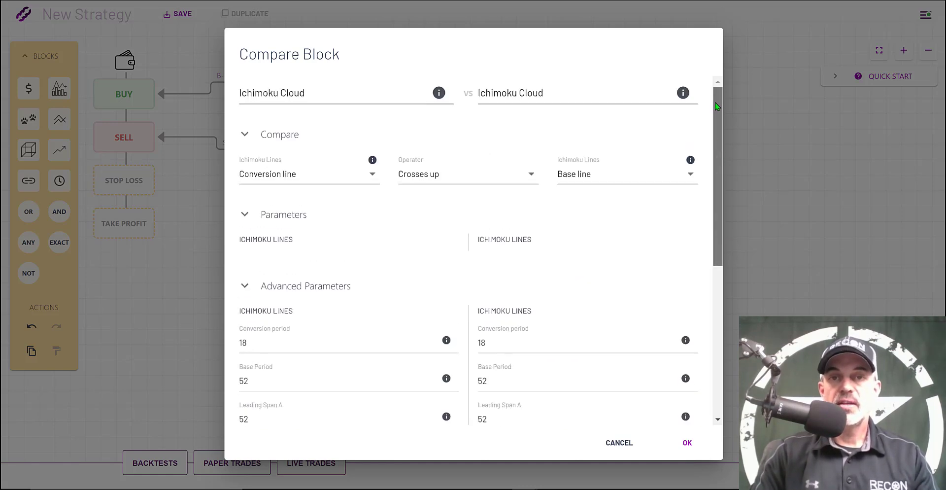
{"action": "left_click", "coordinate": [689, 445]}
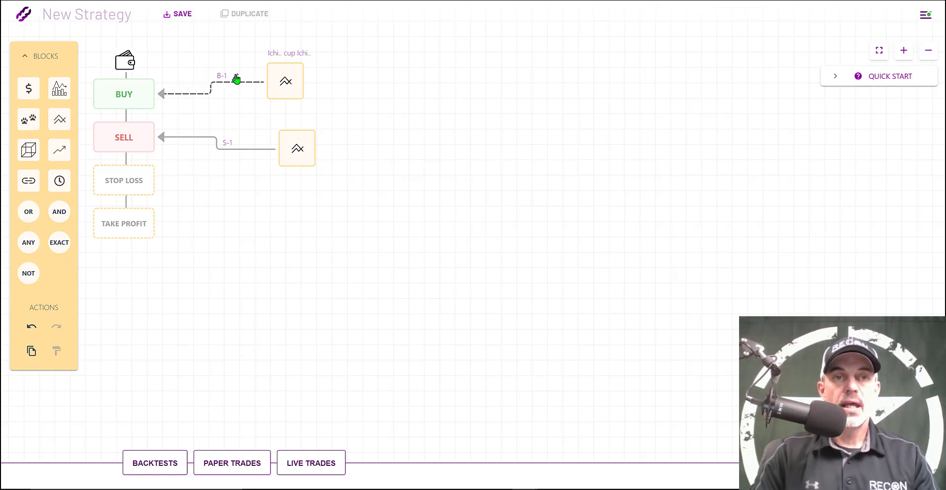
Uncheck Close Short Position on the B-1 path so it only opens longs
{"action": "left_click", "coordinate": [237, 79]}
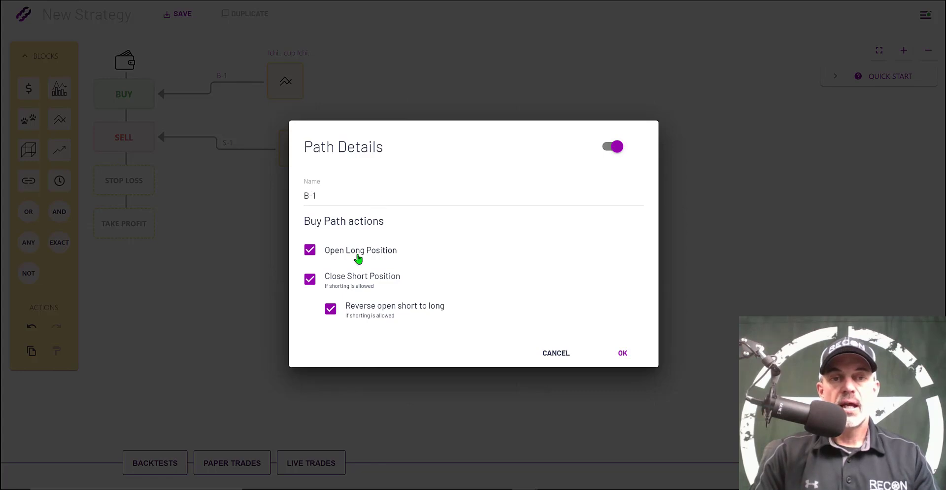
{"action": "left_click", "coordinate": [310, 280]}
{"action": "left_click", "coordinate": [622, 353]}
{"action": "left_click", "coordinate": [298, 148]}
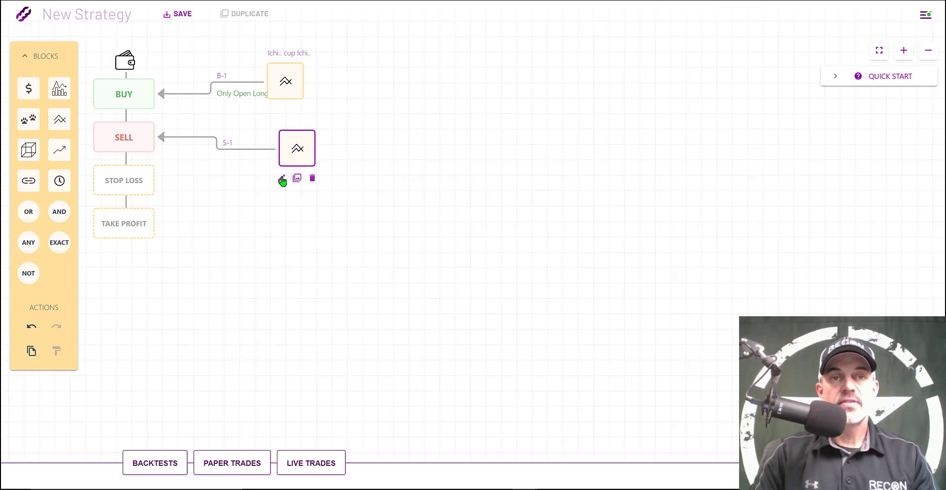
Set the S-1 block to Ichimoku Cloud Conversion line Crosses down Base line
{"action": "double_click", "coordinate": [294, 145]}
{"action": "type", "text": "Ichi"}
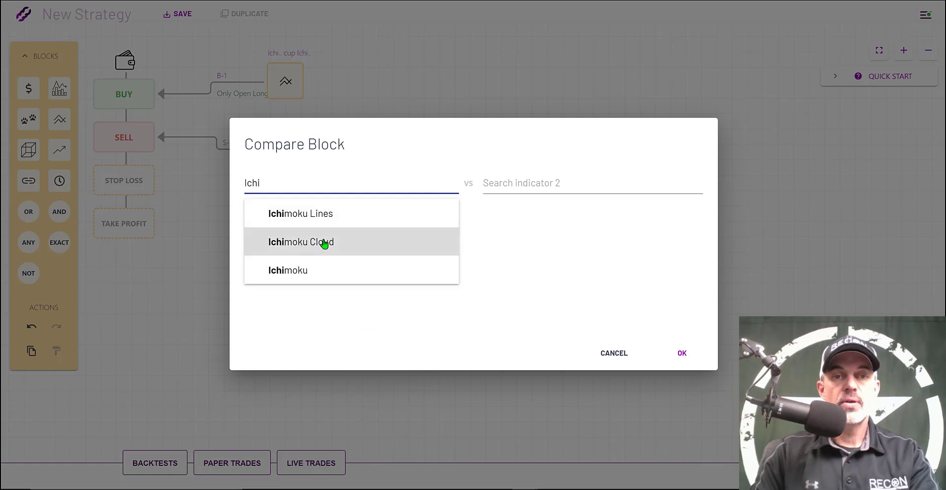
{"action": "left_click", "coordinate": [313, 241]}
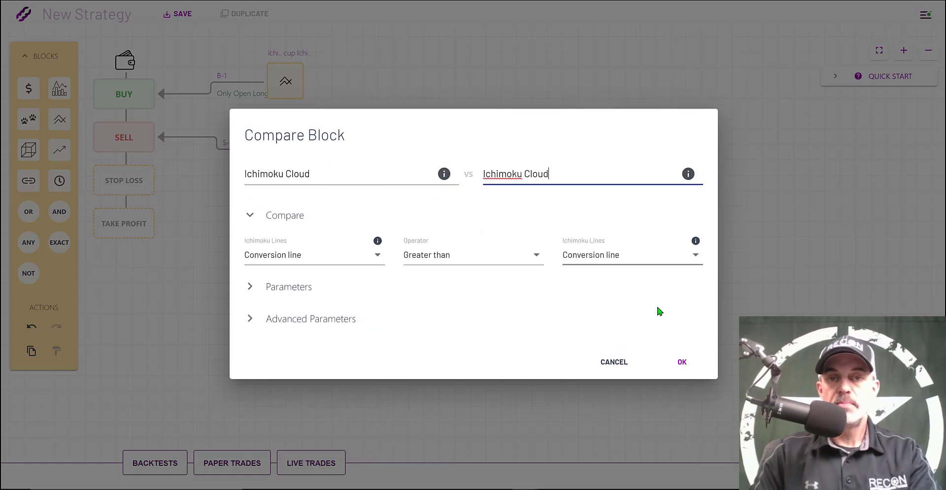
{"action": "left_click", "coordinate": [450, 262]}
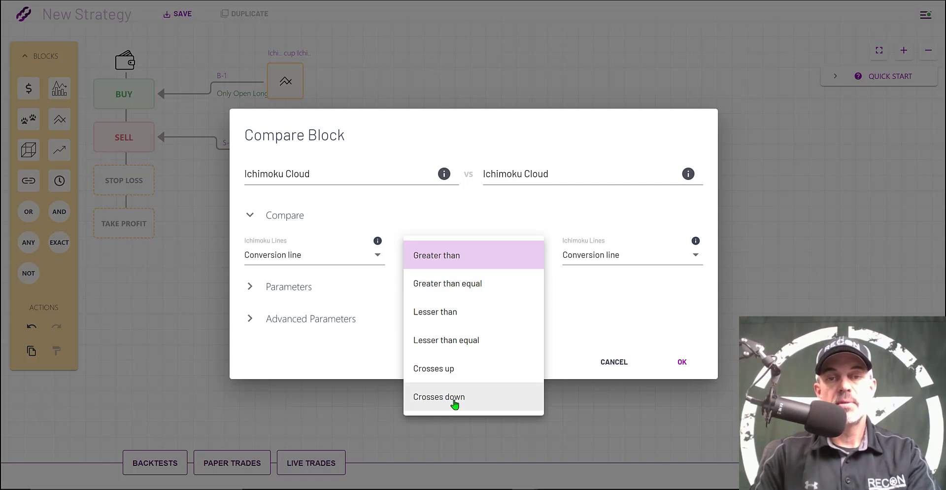
{"action": "left_click", "coordinate": [453, 404]}
{"action": "left_click", "coordinate": [598, 252]}
{"action": "left_click", "coordinate": [601, 288]}
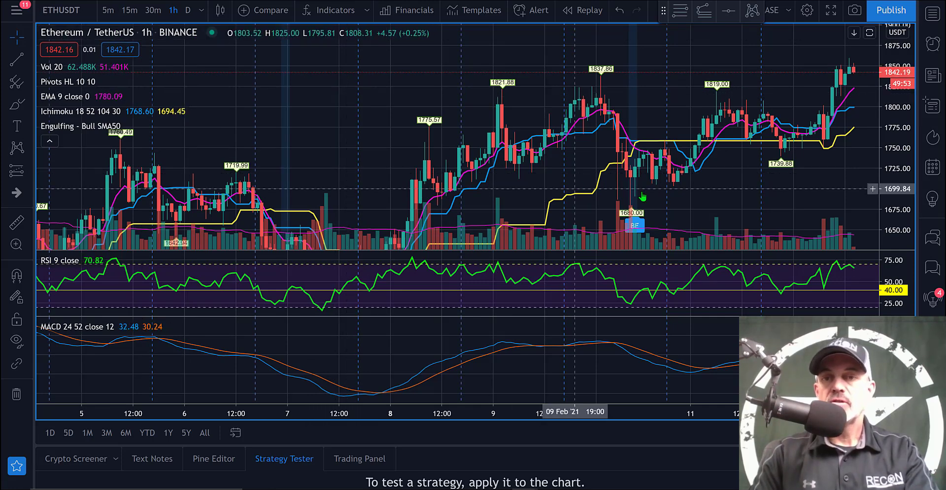
{"action": "left_click_drag", "start_coordinate": [639, 148], "coordinate": [640, 131]}
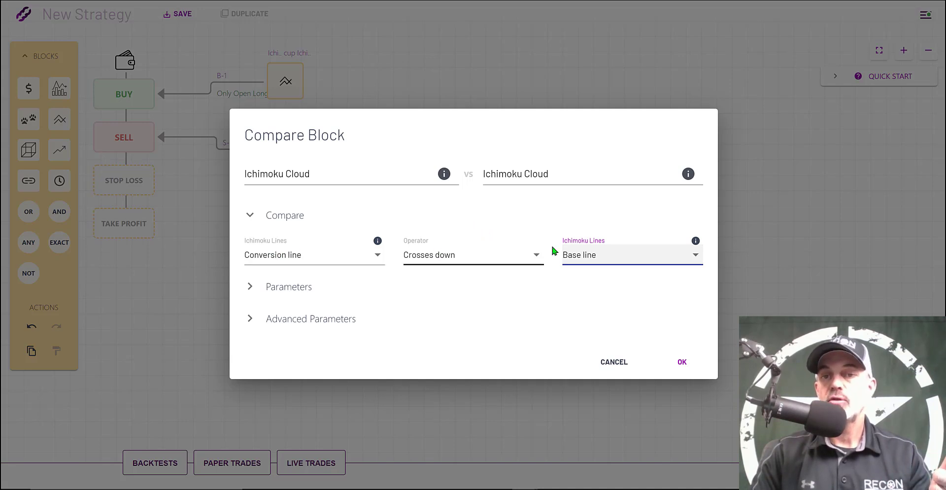
Enter Ichimoku periods 18, 52, 52 and 104 on the sell block's first side
{"action": "left_click", "coordinate": [319, 290]}
{"action": "left_click", "coordinate": [355, 340]}
{"action": "left_click", "coordinate": [265, 344]}
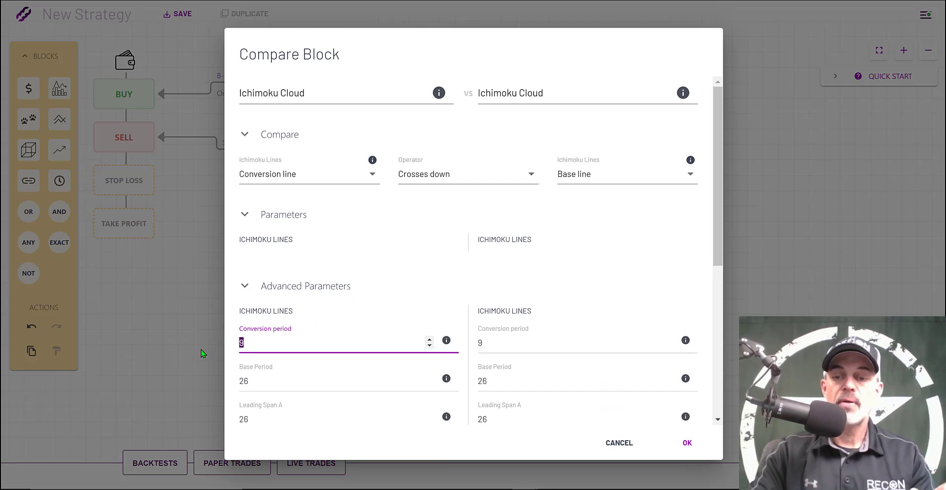
{"action": "type", "text": "18"}
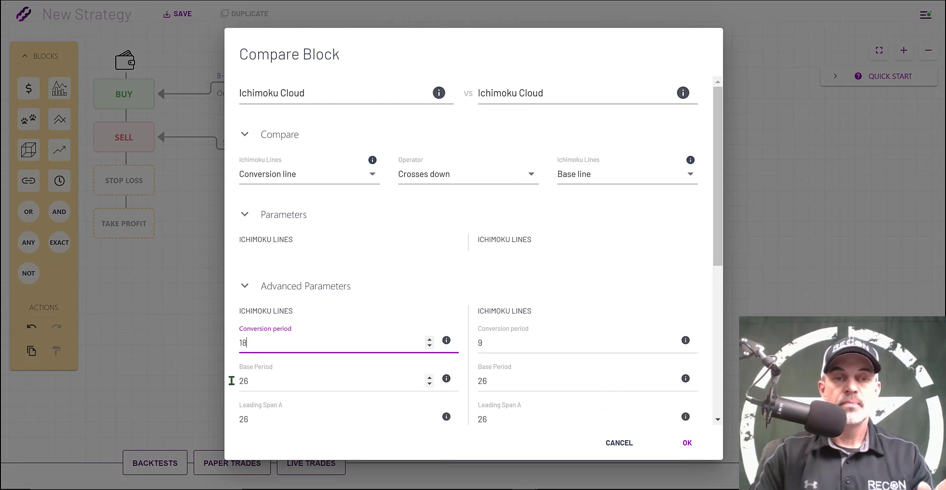
{"action": "key", "text": "Tab"}
{"action": "type", "text": "52"}
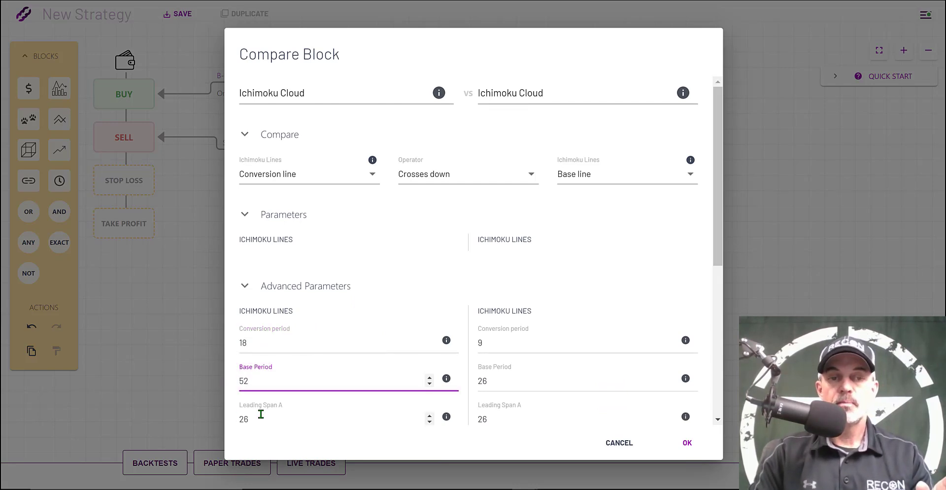
{"action": "key", "text": "Tab"}
{"action": "type", "text": "52"}
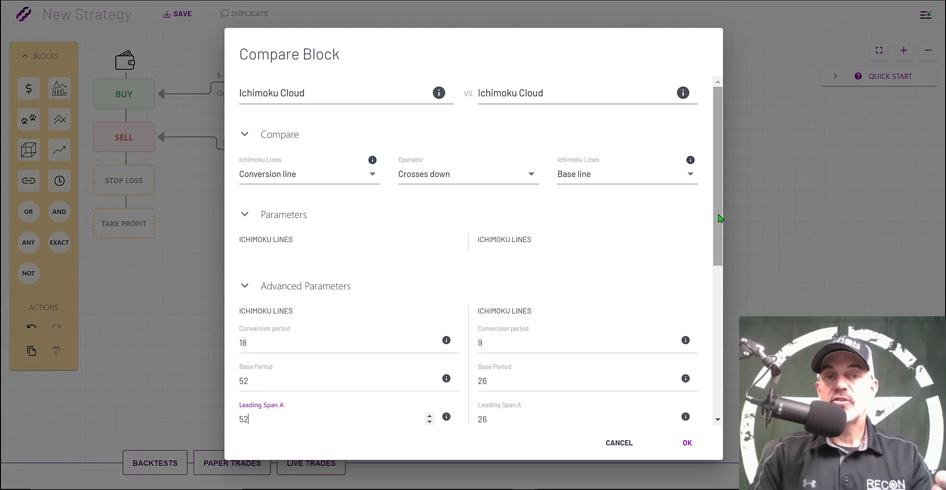
{"action": "left_click_drag", "start_coordinate": [719, 220], "coordinate": [695, 298]}
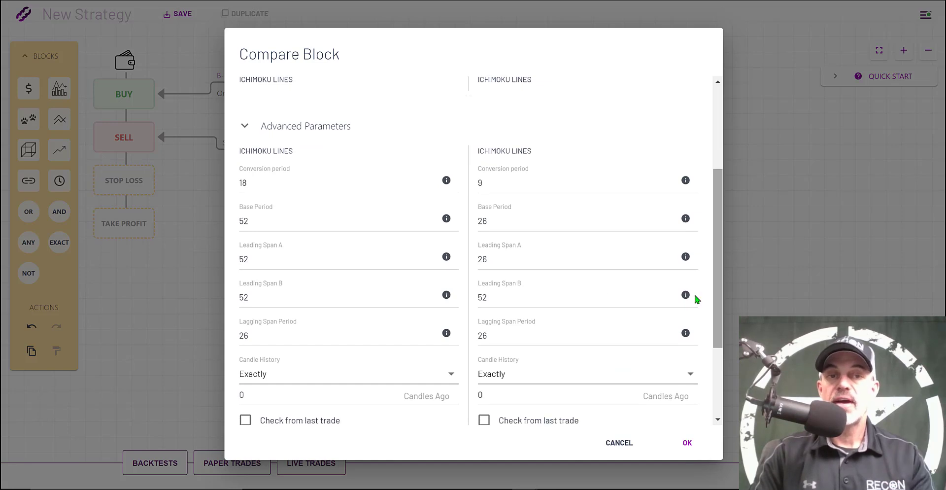
{"action": "left_click", "coordinate": [266, 299]}
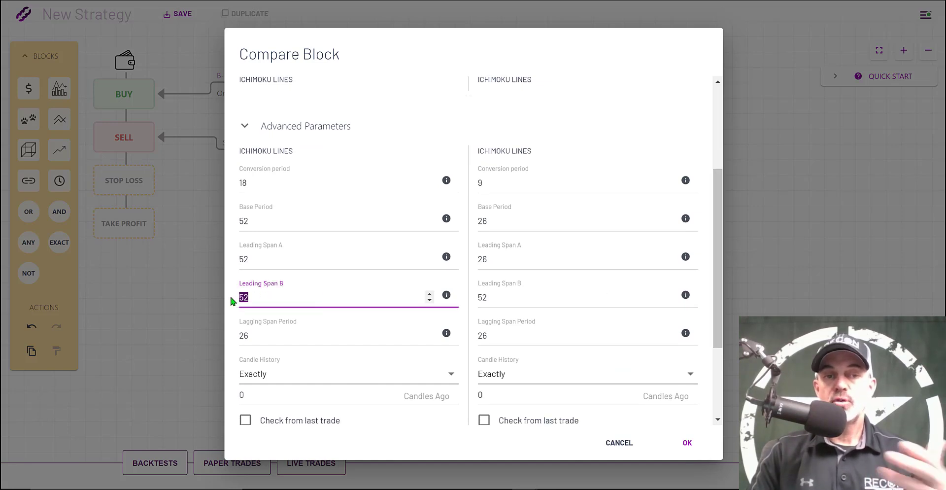
{"action": "type", "text": "104"}
{"action": "key", "text": "Tab"}
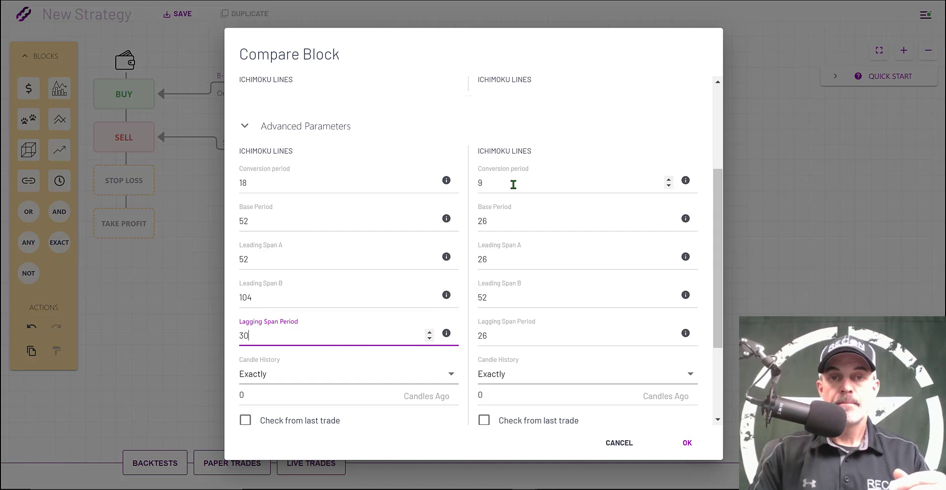
Set the second side's periods to 18, 52, 52, 104, 30 and save the sell condition
{"action": "left_click", "coordinate": [457, 183]}
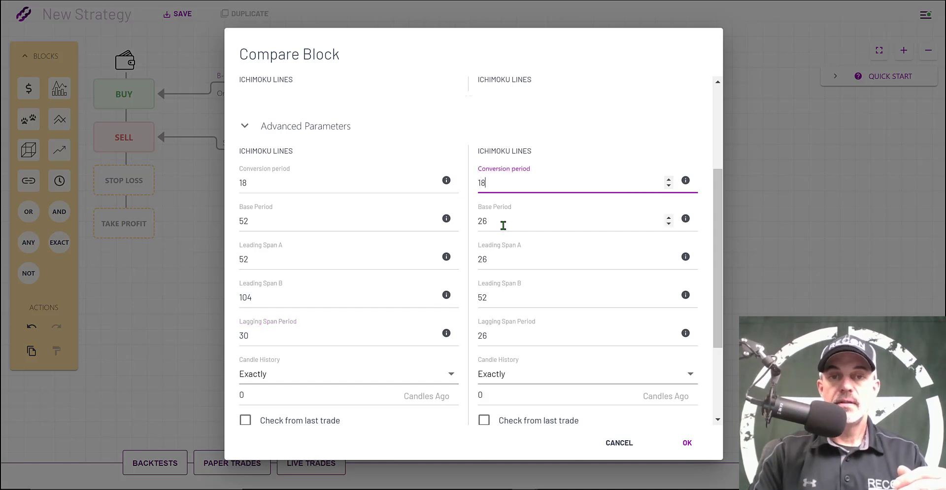
{"action": "key", "text": "Tab"}
{"action": "type", "text": "52"}
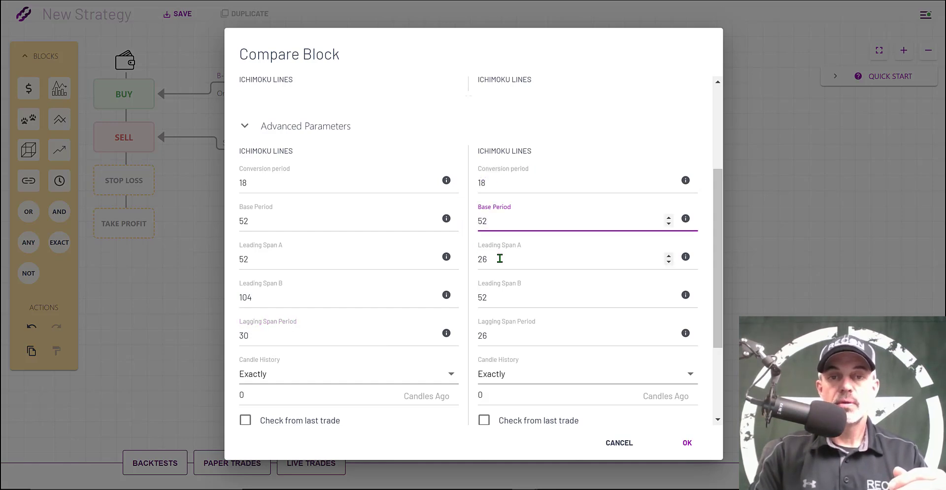
{"action": "left_click", "coordinate": [498, 257]}
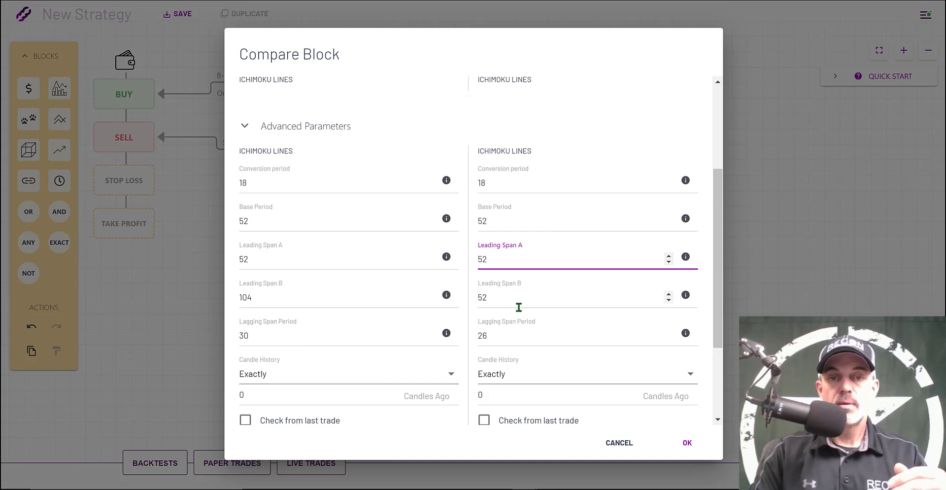
{"action": "left_click", "coordinate": [497, 297]}
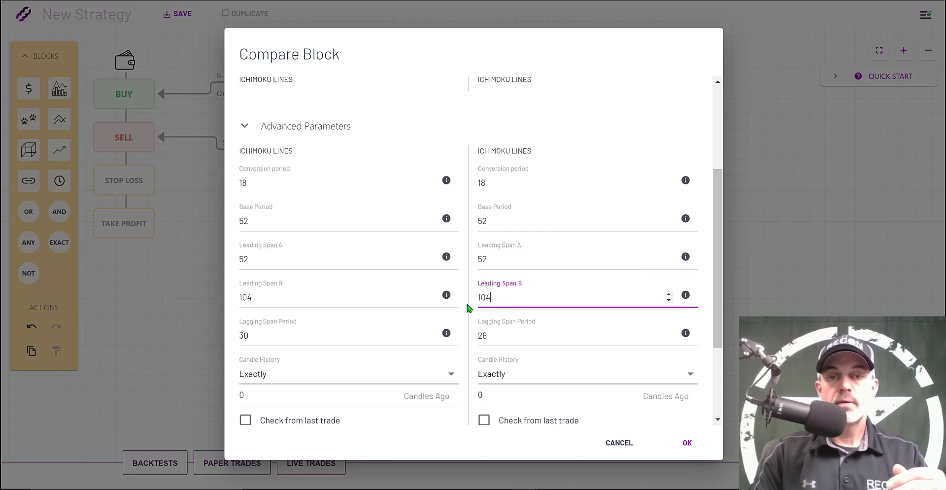
{"action": "left_click", "coordinate": [471, 335]}
{"action": "type", "text": "30"}
{"action": "left_click", "coordinate": [687, 445]}
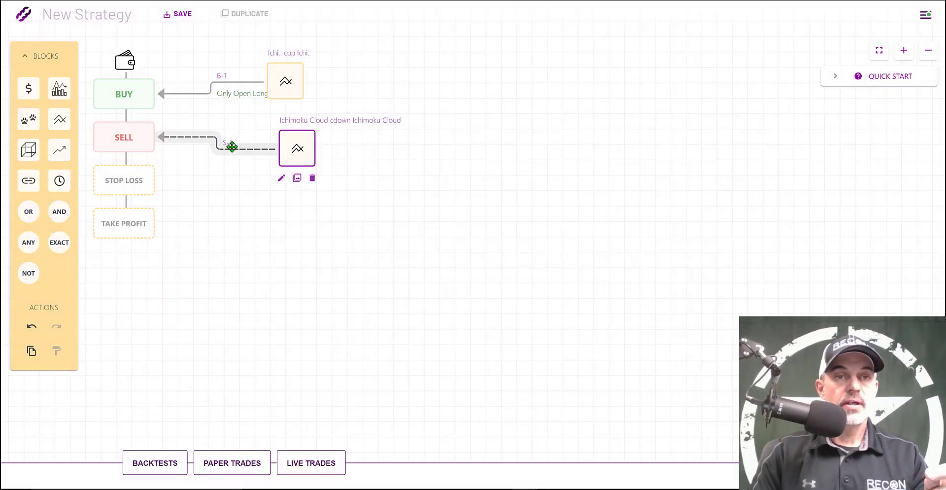
Set the S-1 path to Only Close Long, turning off short opening and reversal
{"action": "left_click", "coordinate": [242, 147]}
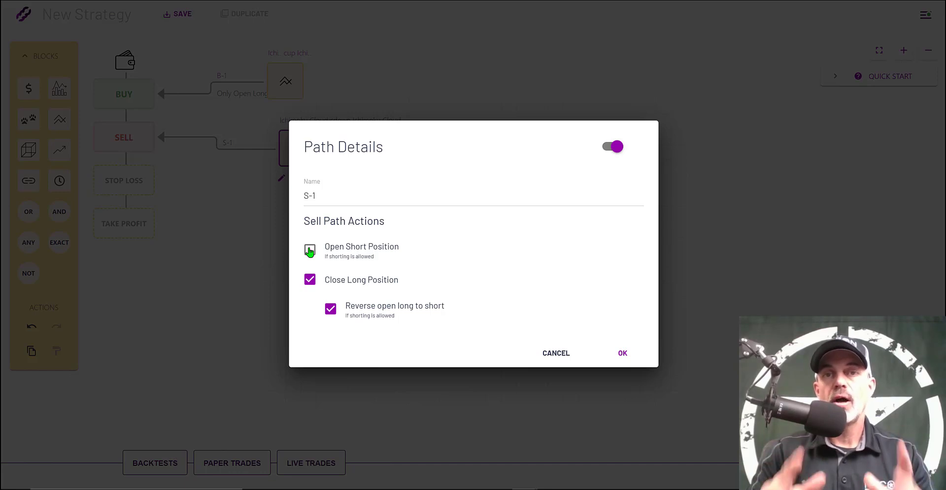
{"action": "left_click", "coordinate": [331, 309]}
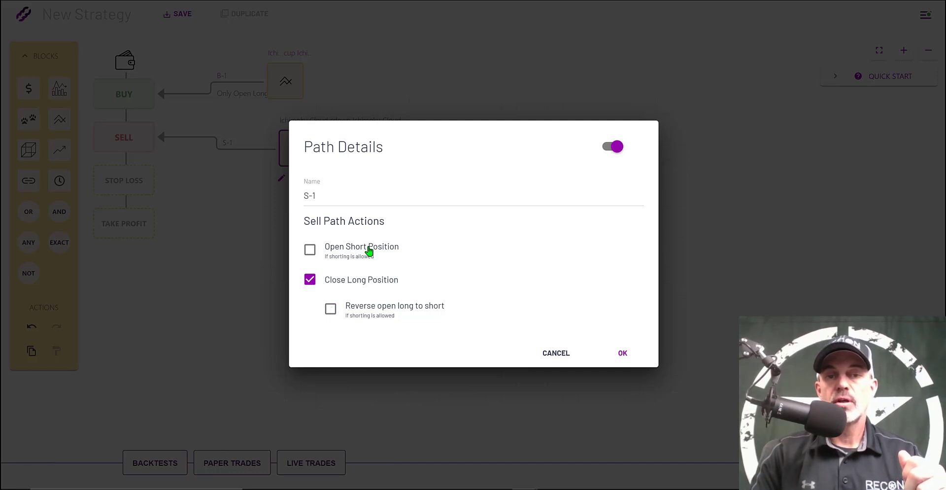
{"action": "left_click", "coordinate": [623, 353]}
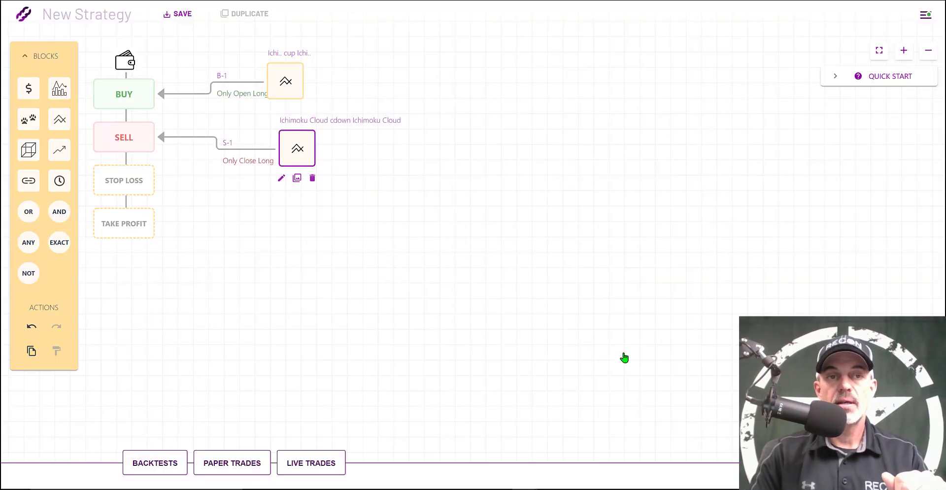
{"action": "left_click", "coordinate": [135, 182]}
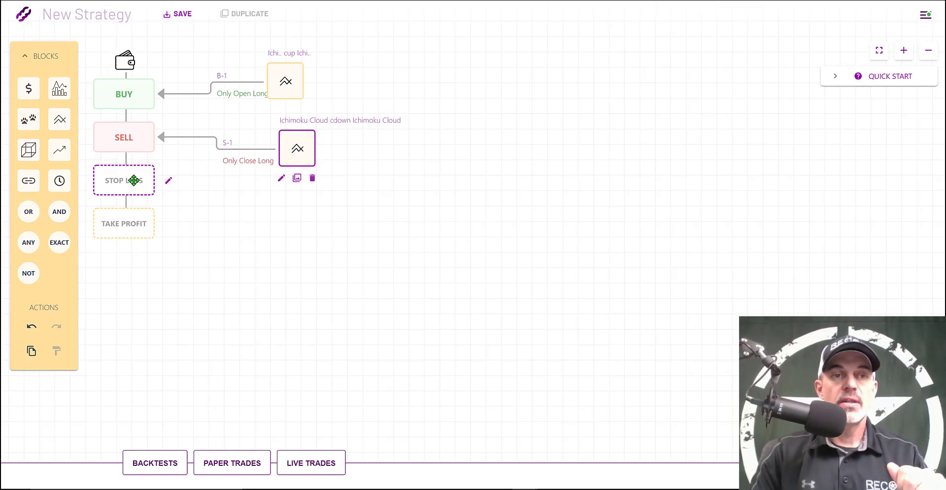
{"action": "left_click", "coordinate": [168, 180]}
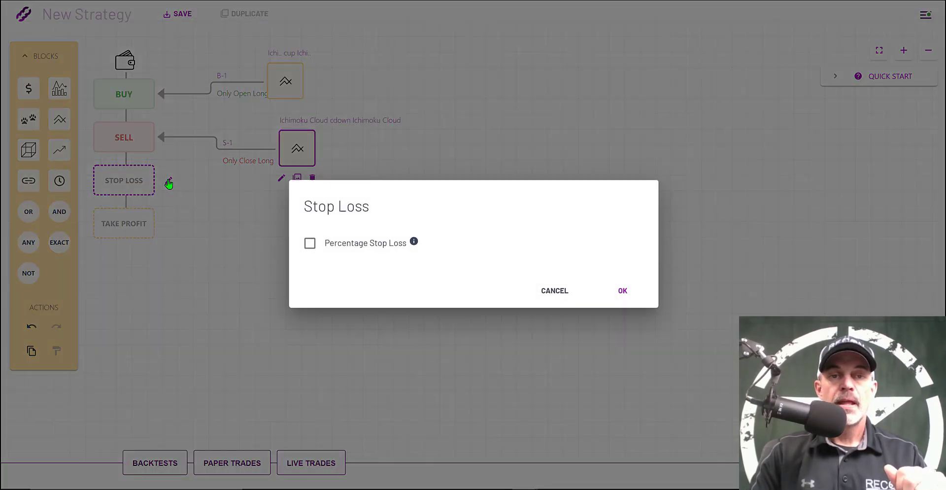
{"action": "left_click", "coordinate": [310, 245]}
{"action": "left_click", "coordinate": [366, 261]}
{"action": "type", "text": "10.49"}
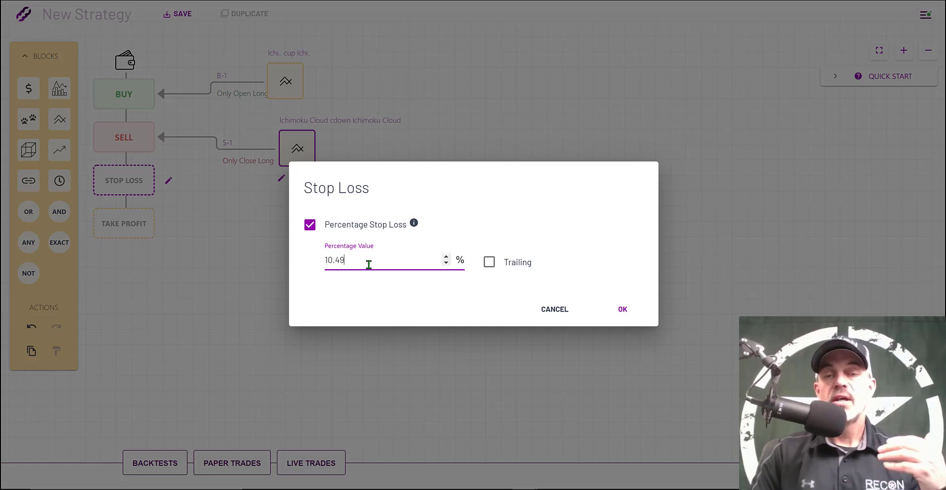
{"action": "left_click", "coordinate": [622, 311]}
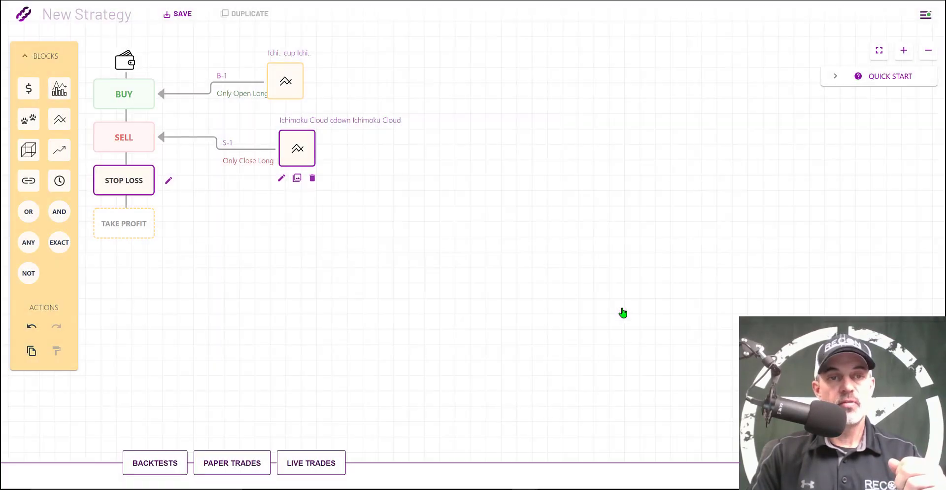
{"action": "left_click", "coordinate": [137, 220]}
{"action": "left_click", "coordinate": [169, 226]}
{"action": "left_click", "coordinate": [310, 243]}
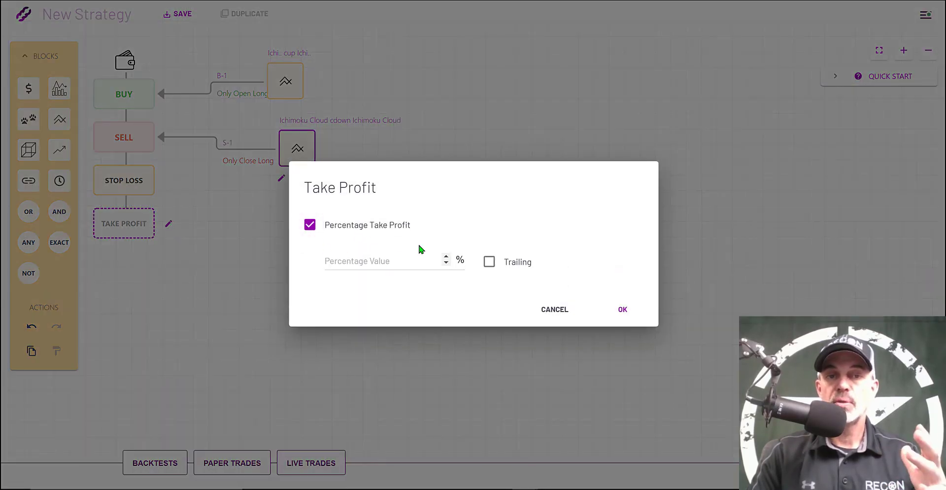
{"action": "left_click", "coordinate": [621, 311]}
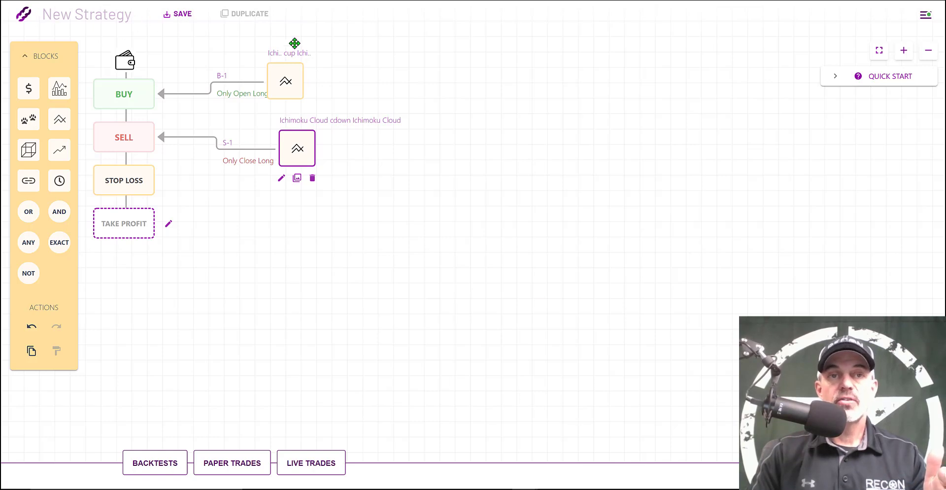
Rename the strategy 'ICHI X BIF ETH' and save it as version V1
{"action": "left_click", "coordinate": [119, 16]}
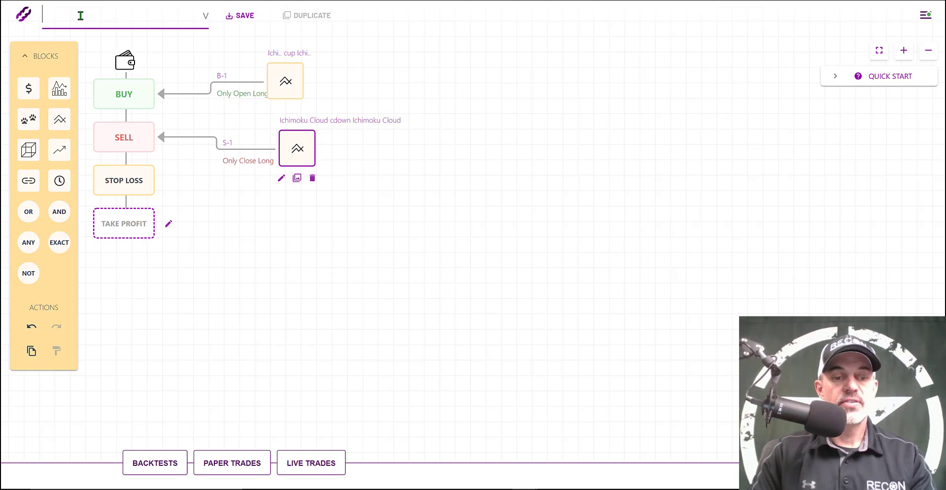
{"action": "type", "text": "ICHI"}
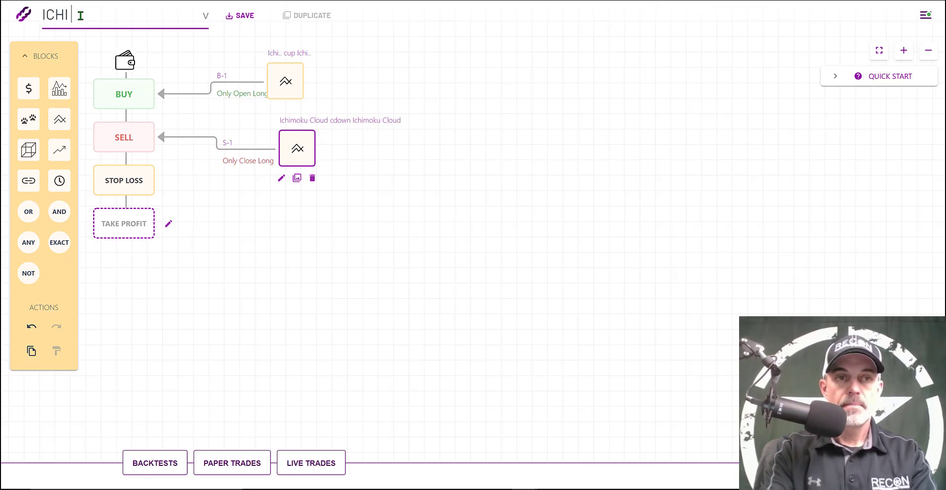
{"action": "type", "text": " X"}
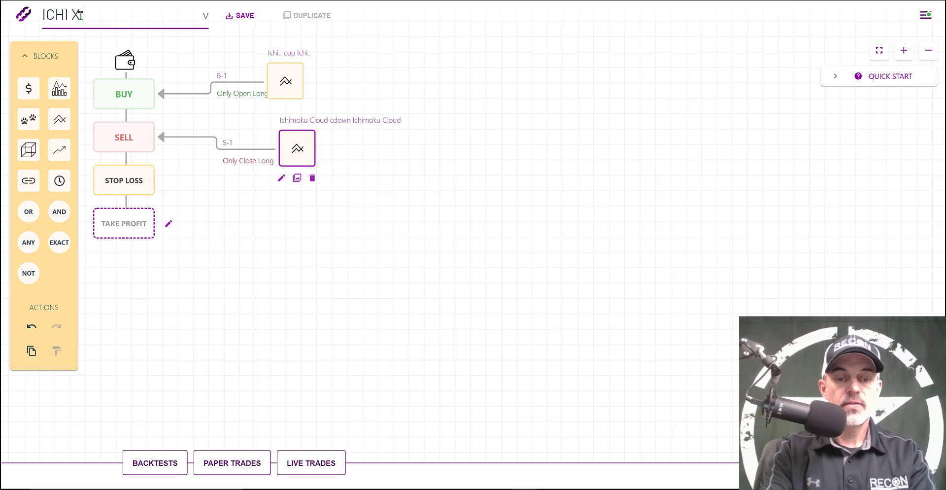
{"action": "type", "text": " BIF"}
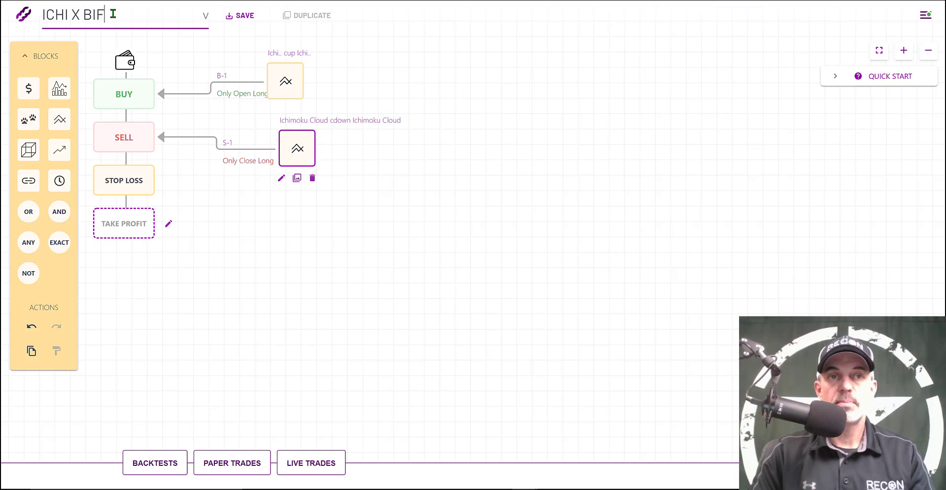
{"action": "left_click", "coordinate": [245, 15]}
{"action": "left_click", "coordinate": [244, 12]}
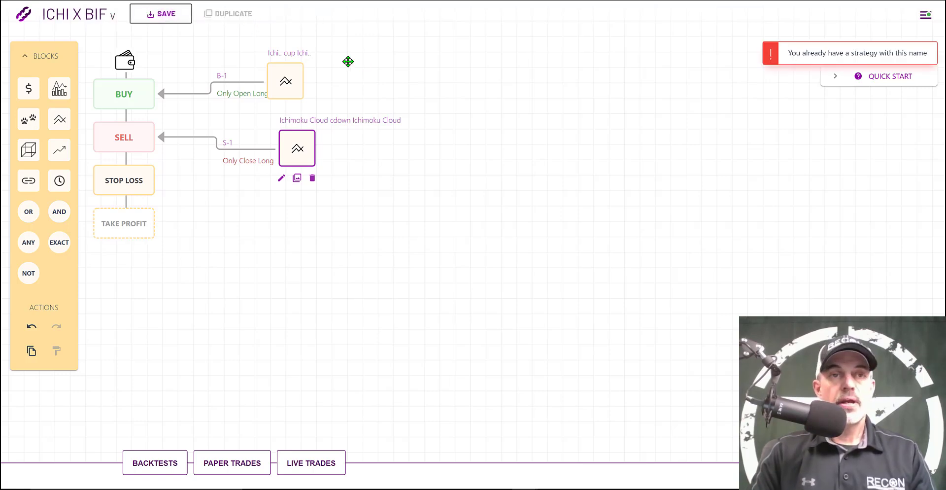
{"action": "left_click", "coordinate": [99, 14]}
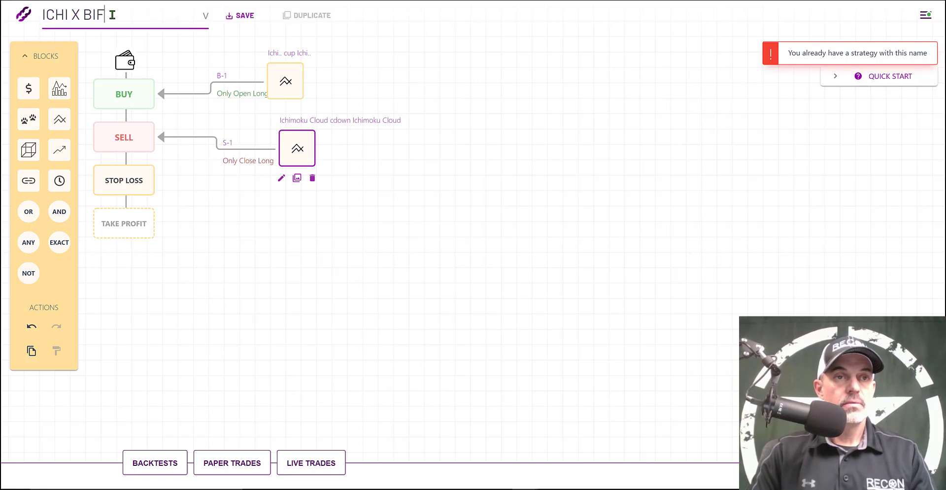
{"action": "type", "text": "ETH"}
{"action": "left_click", "coordinate": [242, 15]}
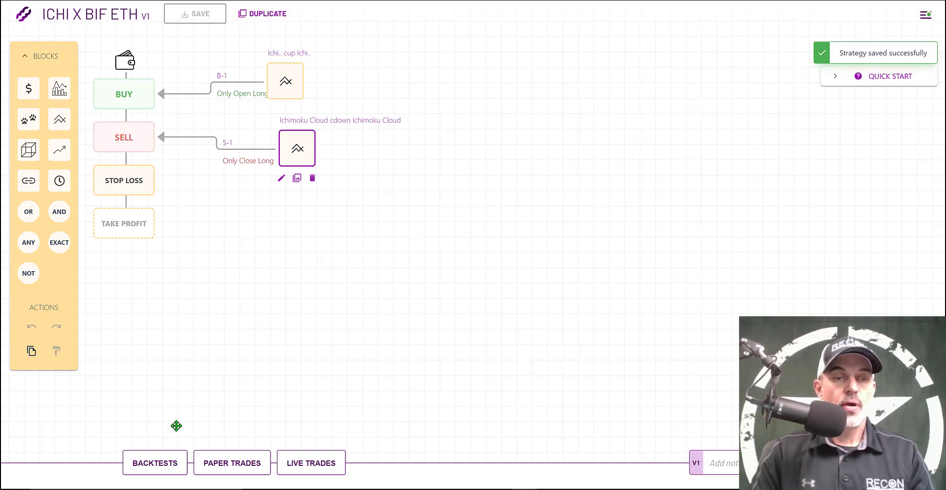
Configure backtest settings: Binance Futures exchange, USDT market, ETHPERP asset, 1H tick interval
{"action": "left_click", "coordinate": [157, 464]}
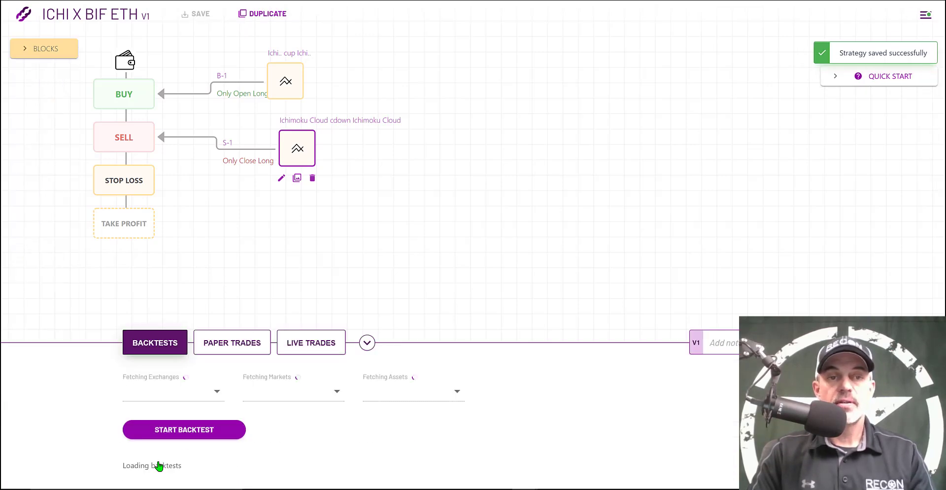
{"action": "left_click", "coordinate": [195, 399]}
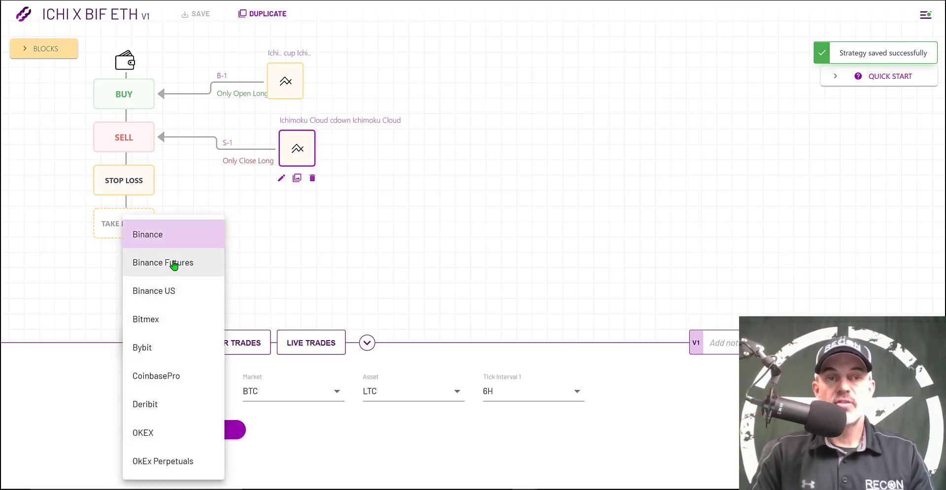
{"action": "left_click", "coordinate": [174, 263]}
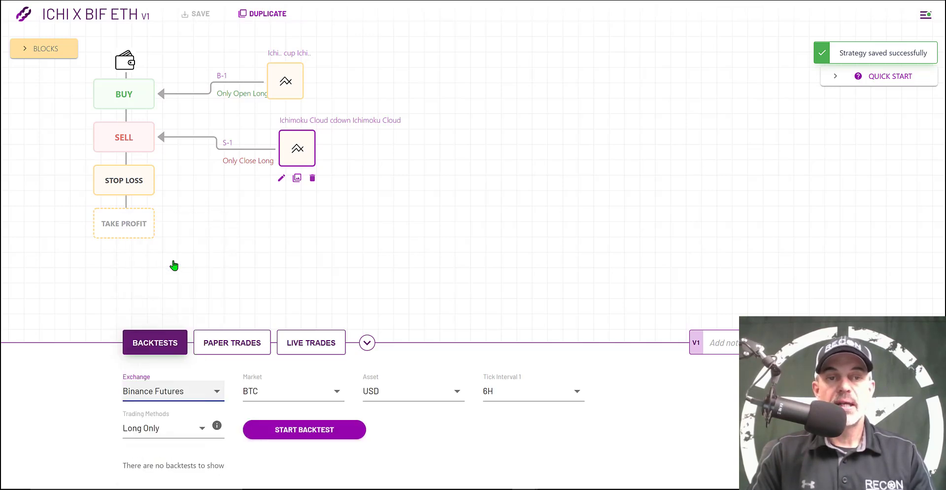
{"action": "left_click", "coordinate": [302, 391]}
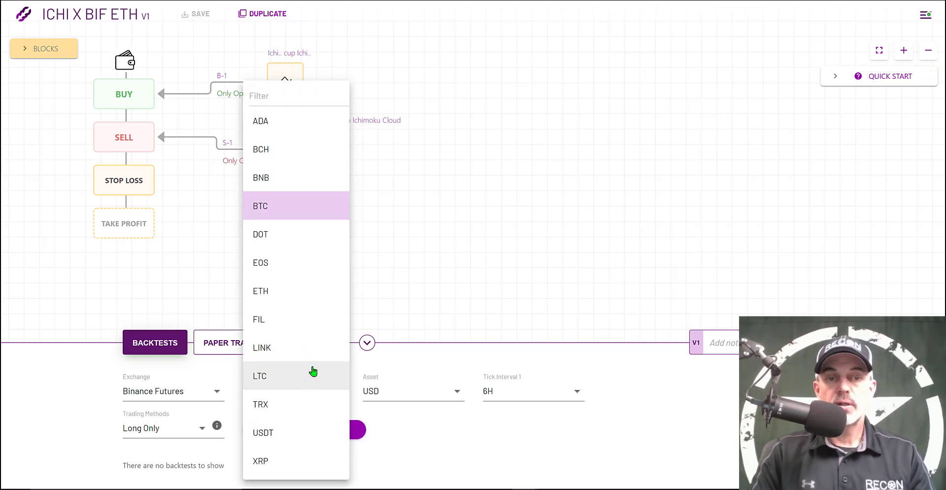
{"action": "left_click", "coordinate": [268, 432]}
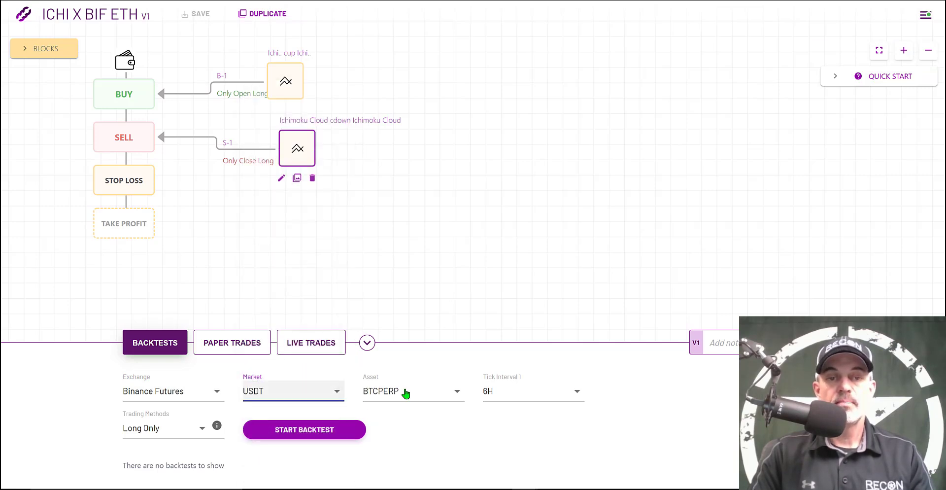
{"action": "left_click", "coordinate": [384, 391]}
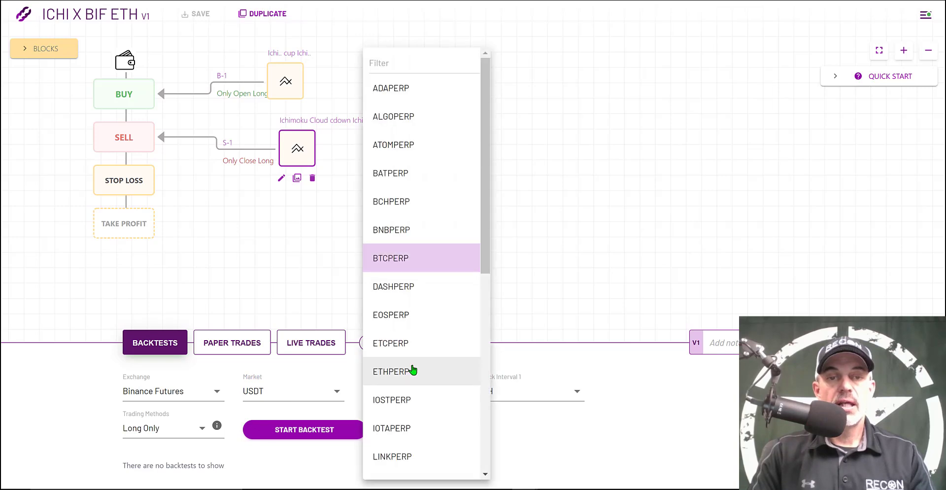
{"action": "left_click", "coordinate": [404, 374]}
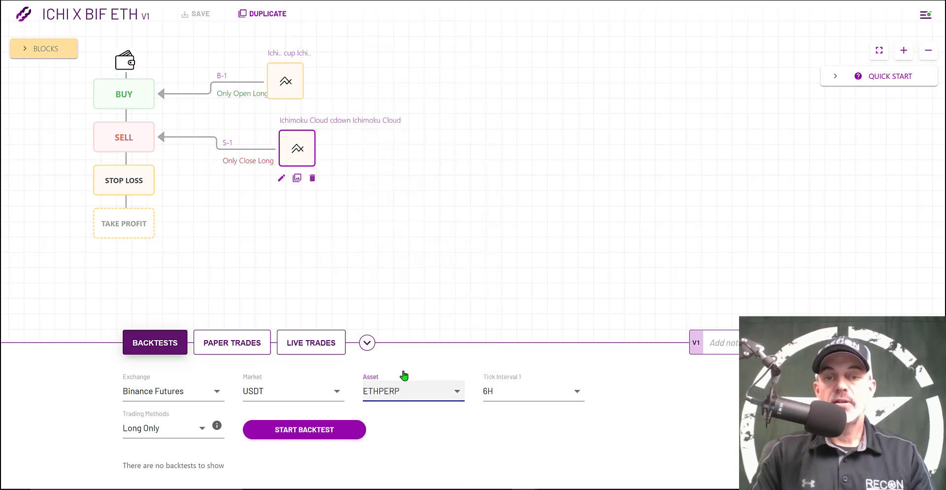
{"action": "left_click", "coordinate": [500, 393]}
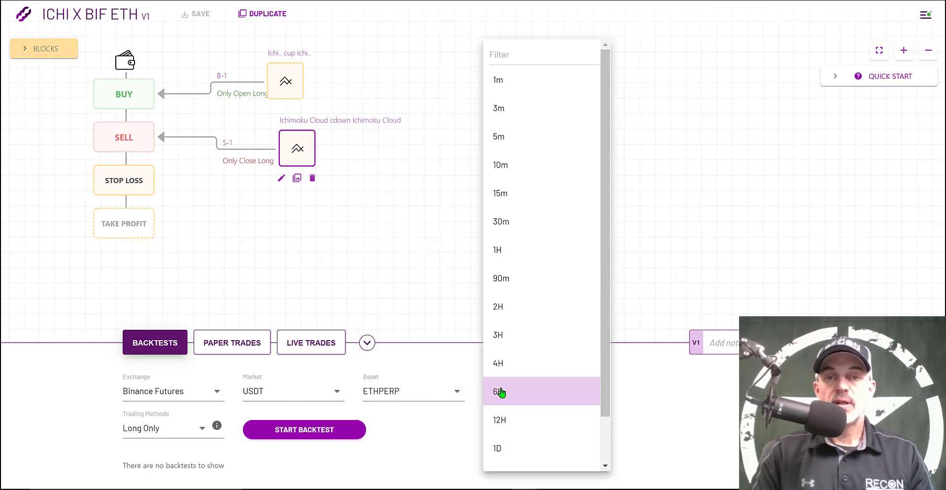
{"action": "left_click", "coordinate": [518, 250]}
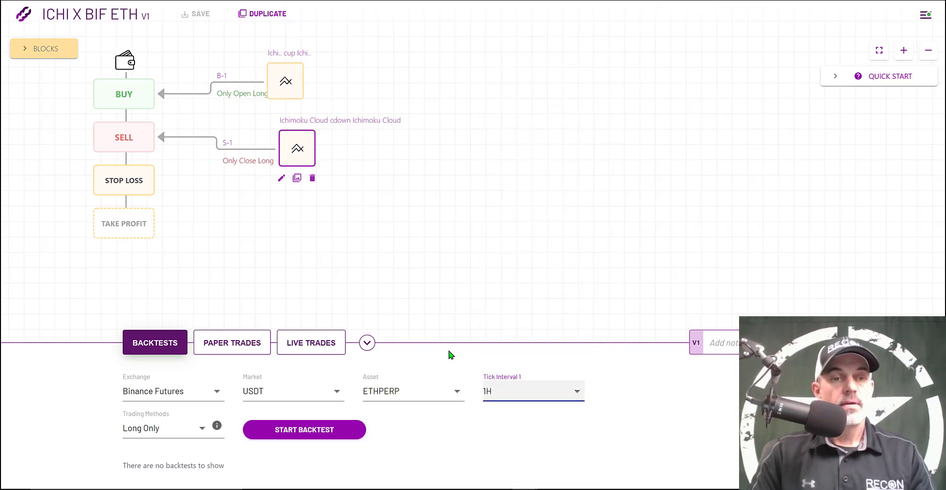
Run the ETHPERP backtest, open its report and highlight the 906.65% overall returns
{"action": "left_click", "coordinate": [298, 432]}
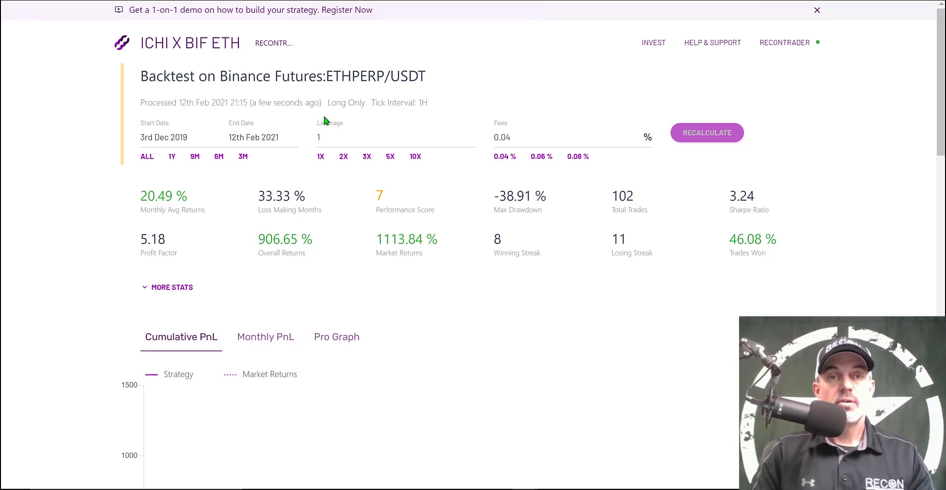
{"action": "left_click", "coordinate": [359, 120]}
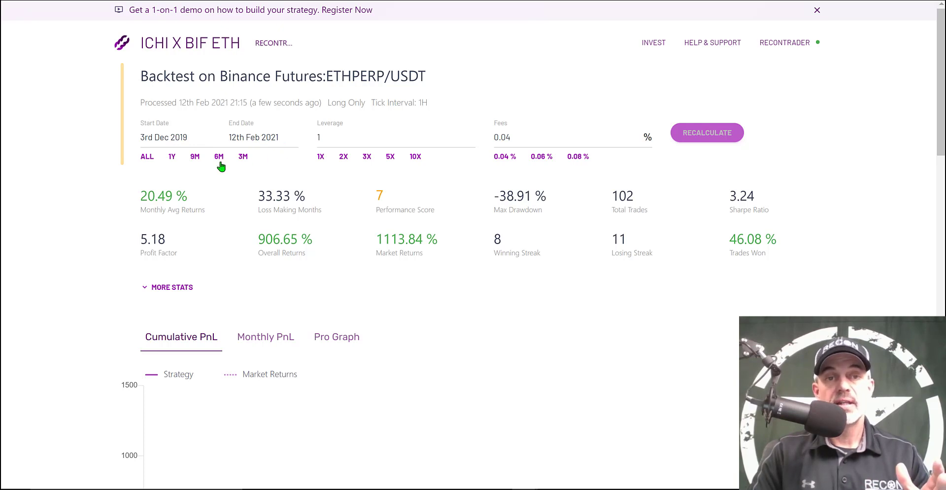
{"action": "triple_click", "coordinate": [278, 237]}
{"action": "left_click_drag", "start_coordinate": [278, 237], "coordinate": [444, 249]}
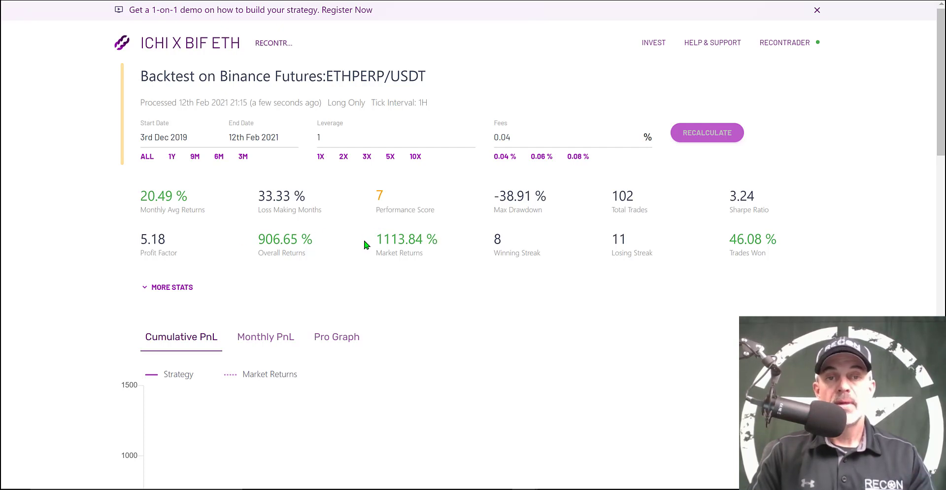
{"action": "mouse_move", "coordinate": [396, 256]}
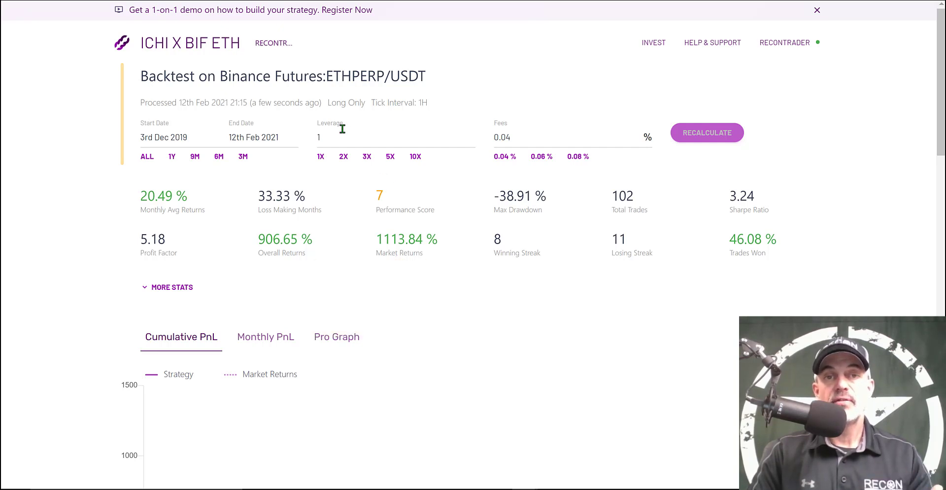
{"action": "mouse_move", "coordinate": [430, 208]}
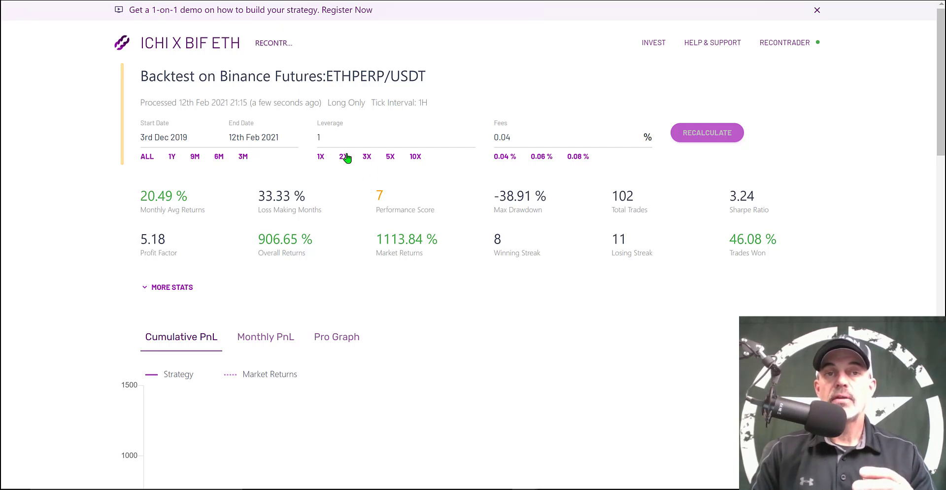
Limit the backtest to the last 3 months and recalculate it with leverage 4
{"action": "left_click", "coordinate": [242, 156]}
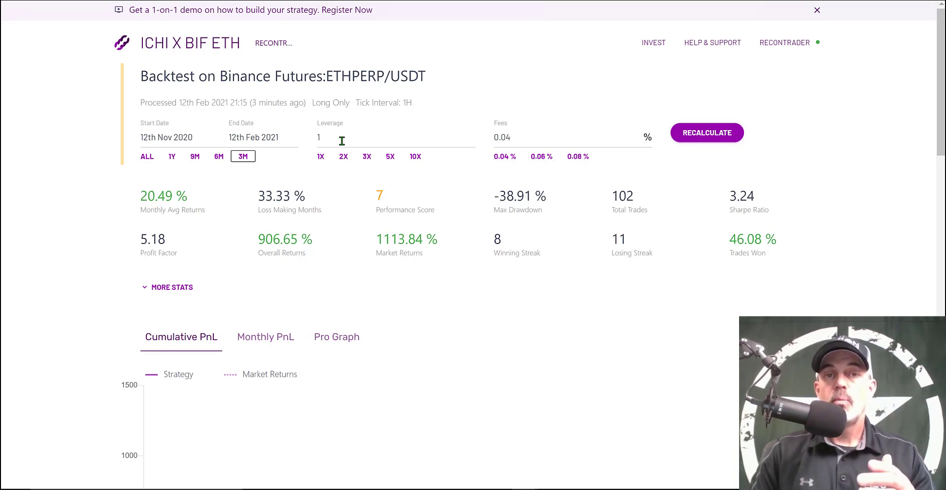
{"action": "left_click_drag", "start_coordinate": [336, 138], "coordinate": [314, 136]}
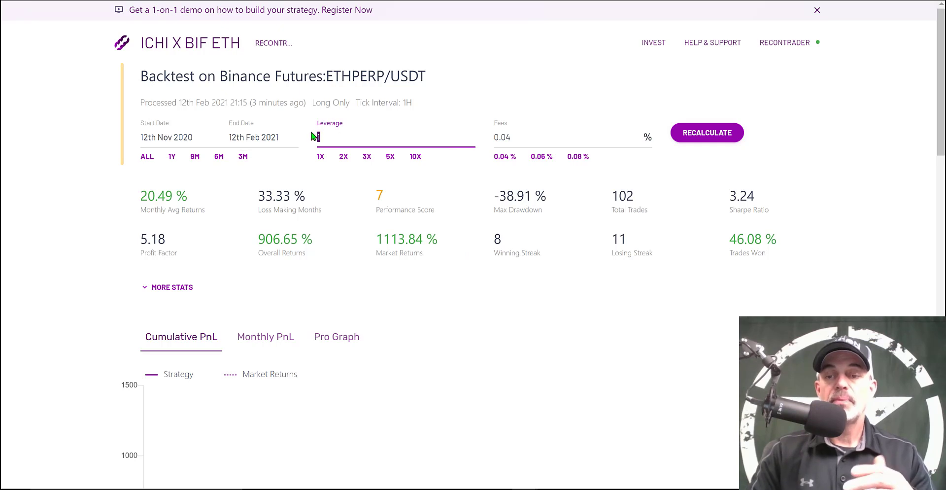
{"action": "type", "text": "4"}
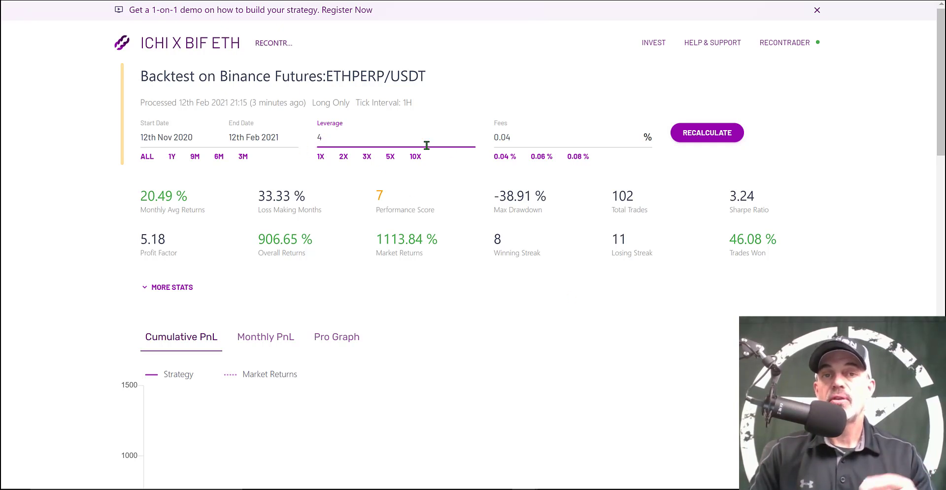
{"action": "left_click", "coordinate": [696, 132]}
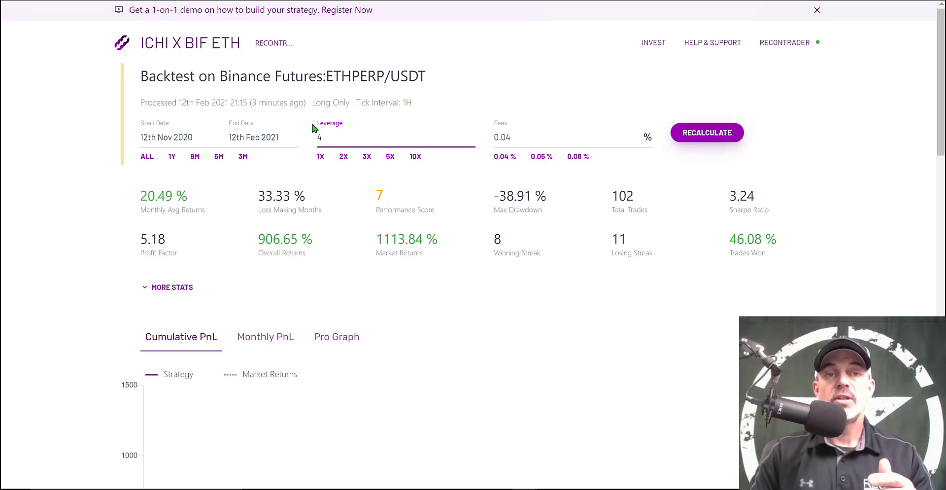
{"action": "left_click", "coordinate": [713, 136]}
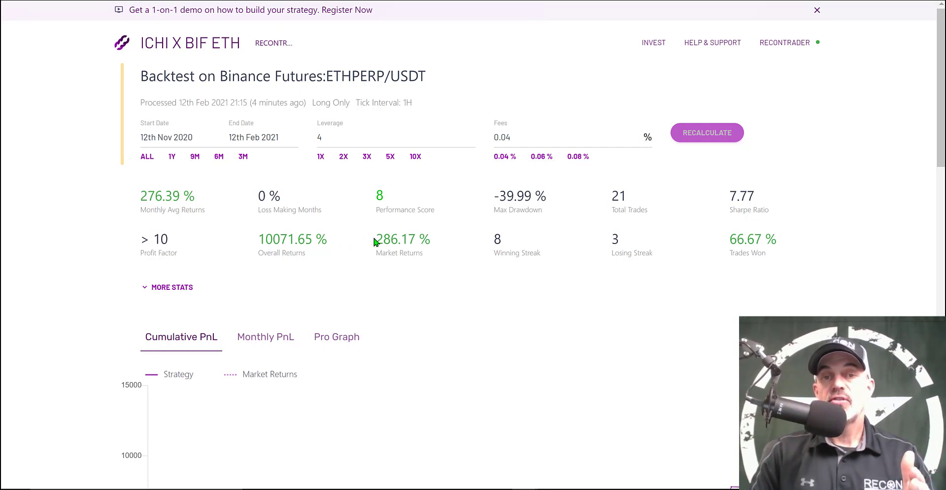
{"action": "left_click_drag", "start_coordinate": [377, 238], "coordinate": [432, 242]}
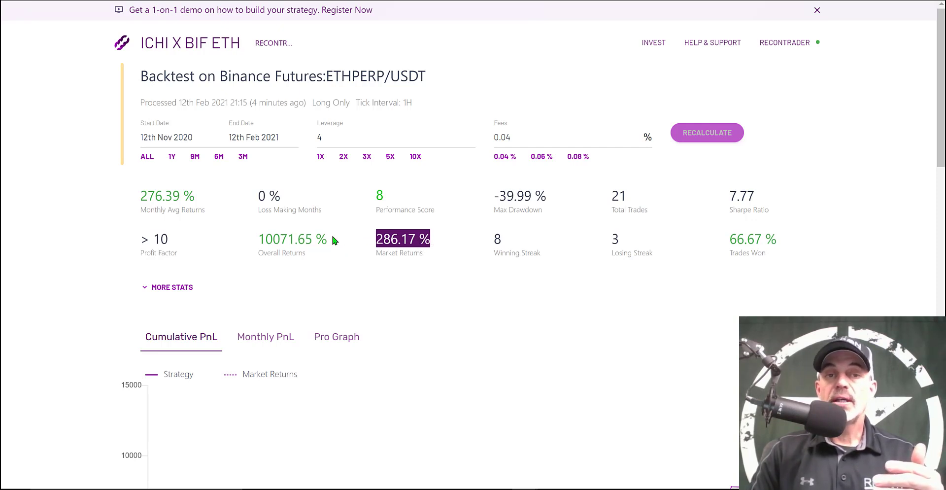
{"action": "triple_click", "coordinate": [278, 243]}
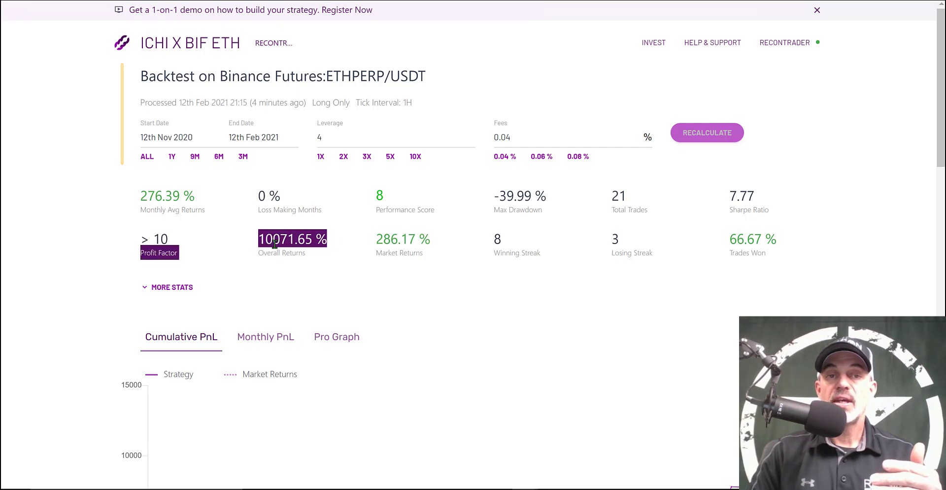
{"action": "left_click_drag", "start_coordinate": [265, 240], "coordinate": [332, 258]}
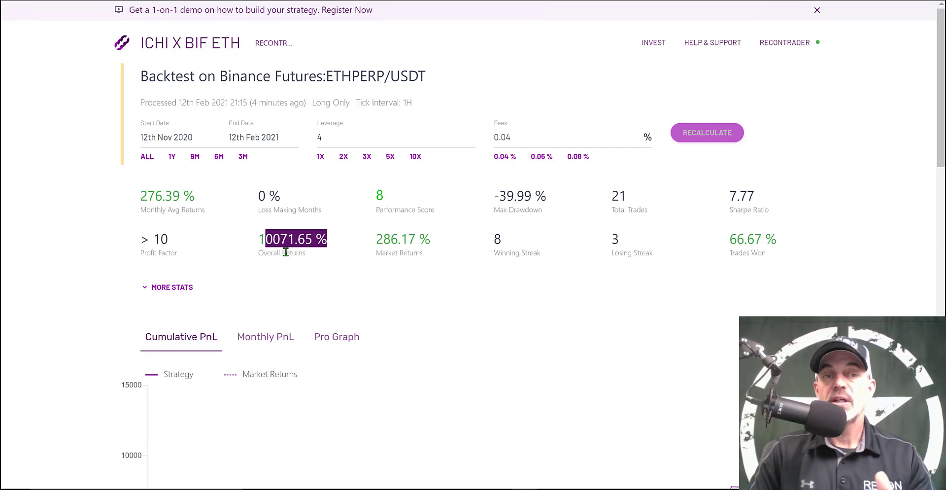
{"action": "left_click", "coordinate": [374, 274]}
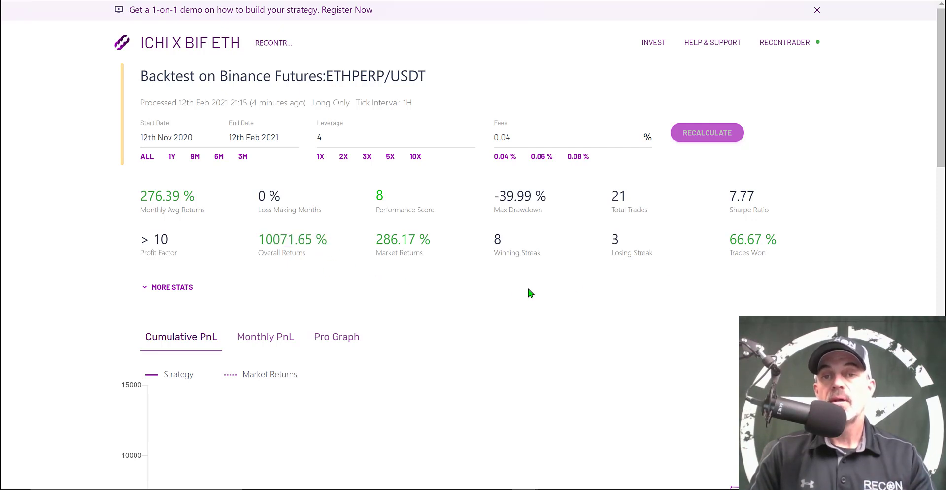
{"action": "left_click_drag", "start_coordinate": [547, 195], "coordinate": [493, 196]}
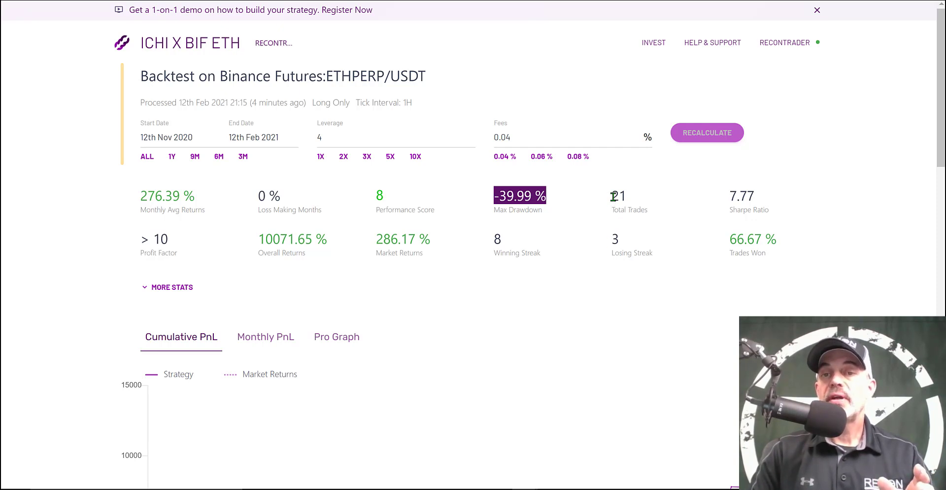
Inspect total trades (21) and losing streak (3), then expand the extra backtest statistics
{"action": "left_click_drag", "start_coordinate": [610, 196], "coordinate": [641, 198]}
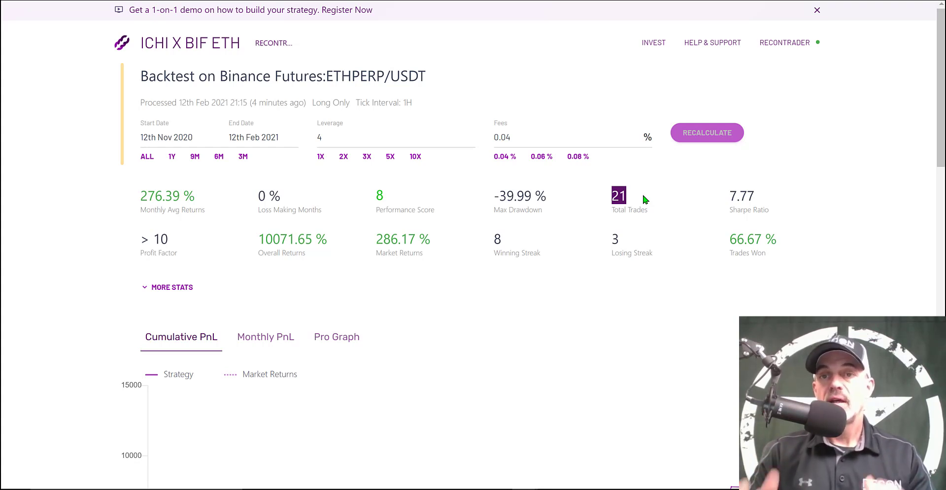
{"action": "left_click", "coordinate": [644, 199]}
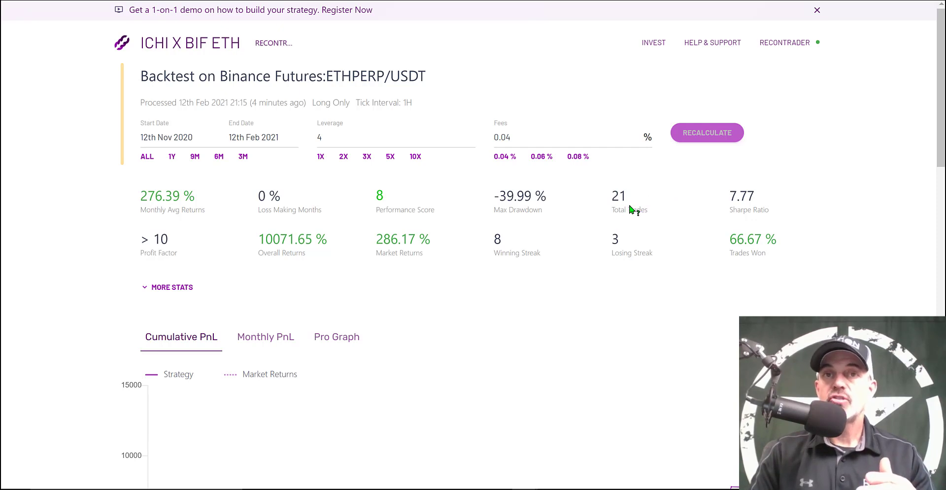
{"action": "mouse_move", "coordinate": [639, 210]}
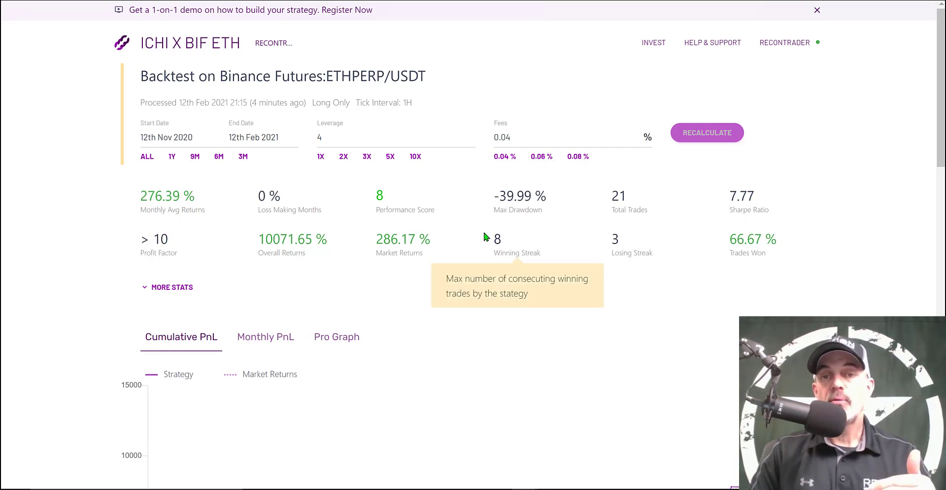
{"action": "double_click", "coordinate": [612, 238]}
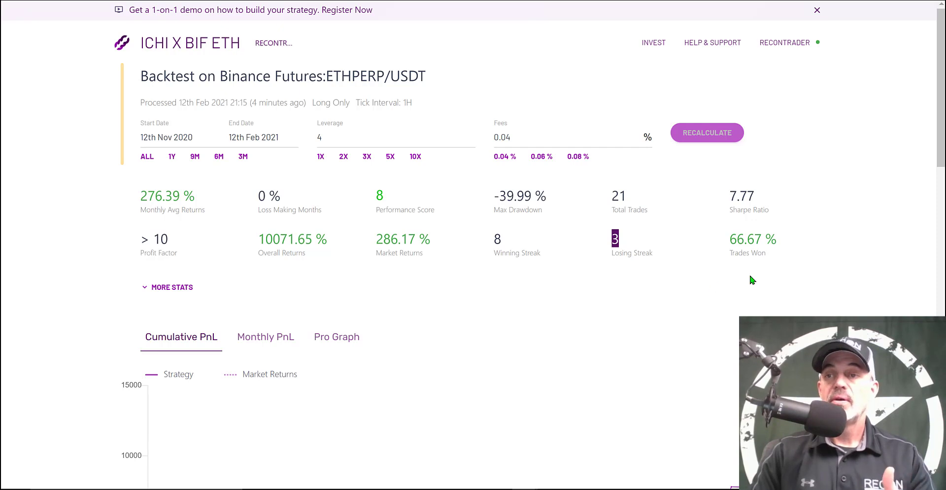
{"action": "left_click", "coordinate": [171, 288]}
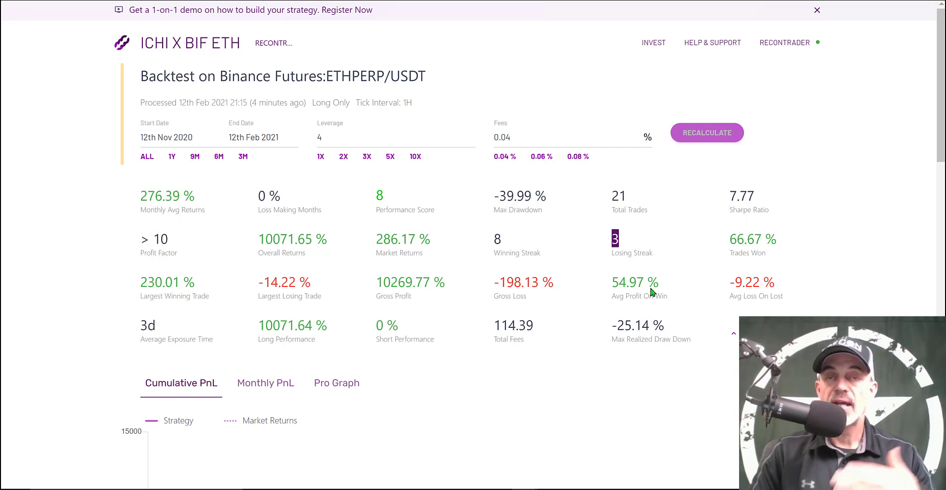
{"action": "left_click", "coordinate": [698, 288]}
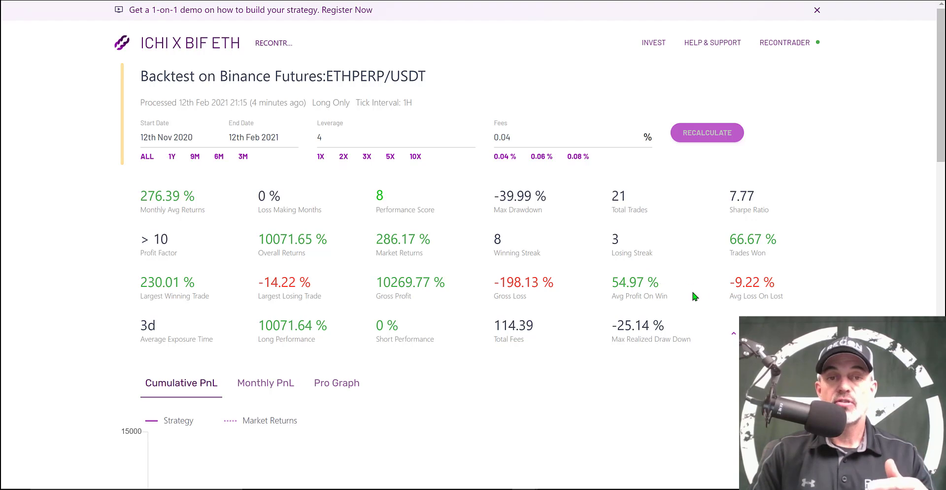
Scroll to the Trades table and open trade 21, highlighting its executed buy amount, price and quantity
{"action": "left_click_drag", "start_coordinate": [938, 110], "coordinate": [931, 355]}
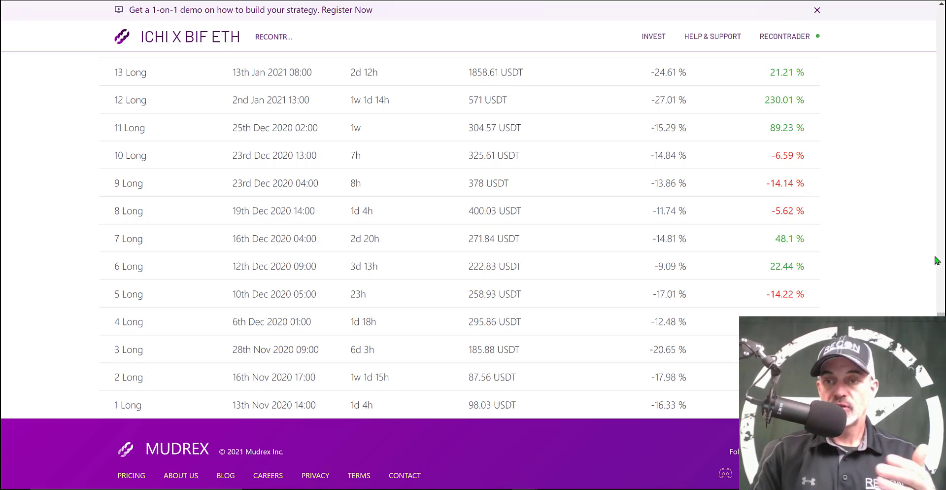
{"action": "left_click_drag", "start_coordinate": [941, 315], "coordinate": [941, 237]}
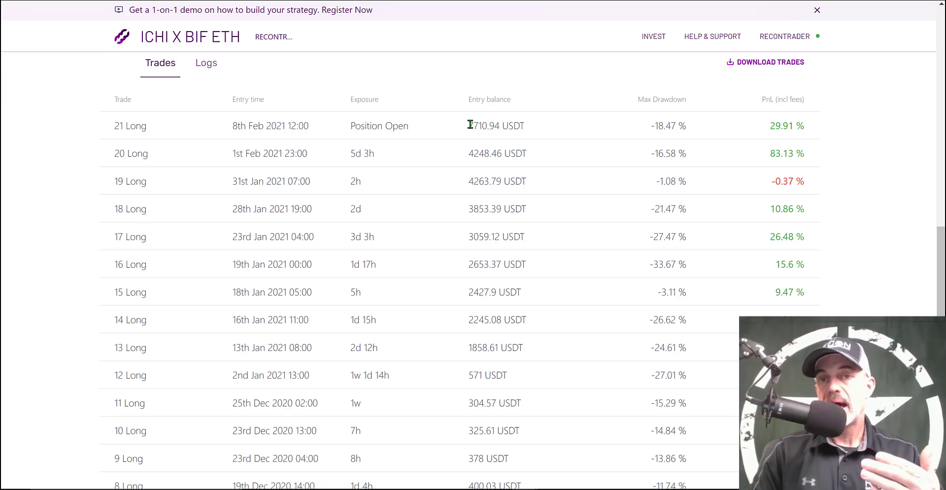
{"action": "double_click", "coordinate": [498, 123]}
{"action": "left_click", "coordinate": [530, 124]}
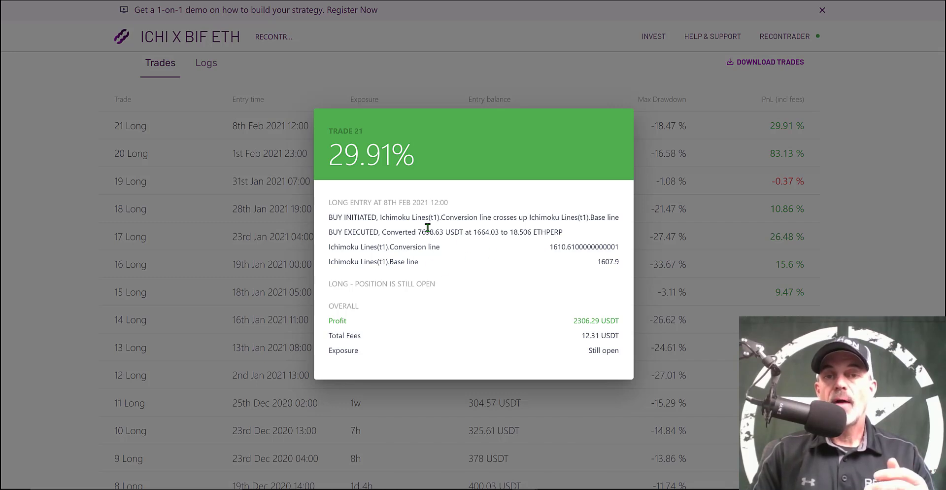
{"action": "left_click_drag", "start_coordinate": [417, 232], "coordinate": [565, 234]}
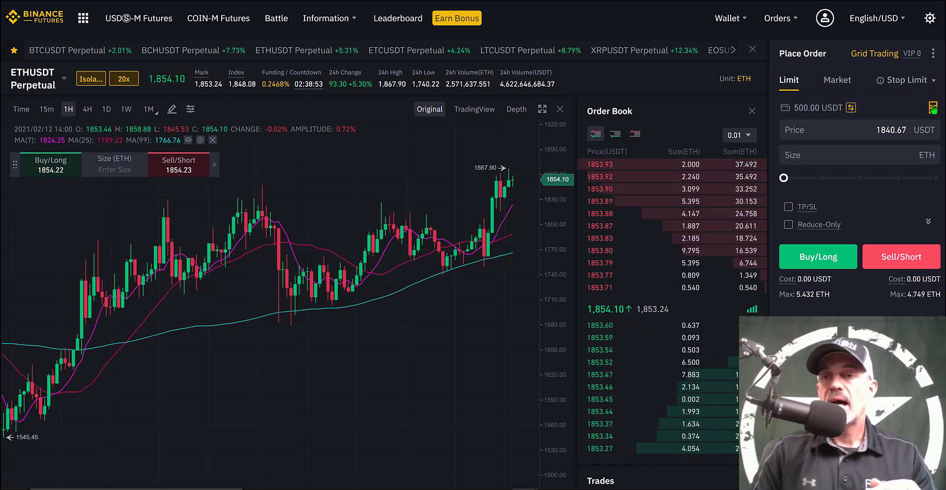
Open the Binance Futures liquidation price calculator with isolated margin and leverage lowered below 20x
{"action": "left_click", "coordinate": [933, 109]}
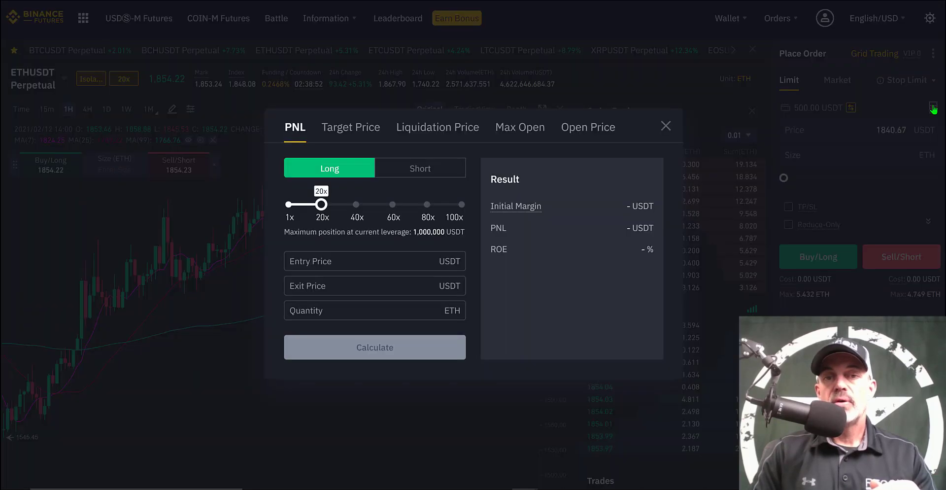
{"action": "left_click", "coordinate": [430, 129]}
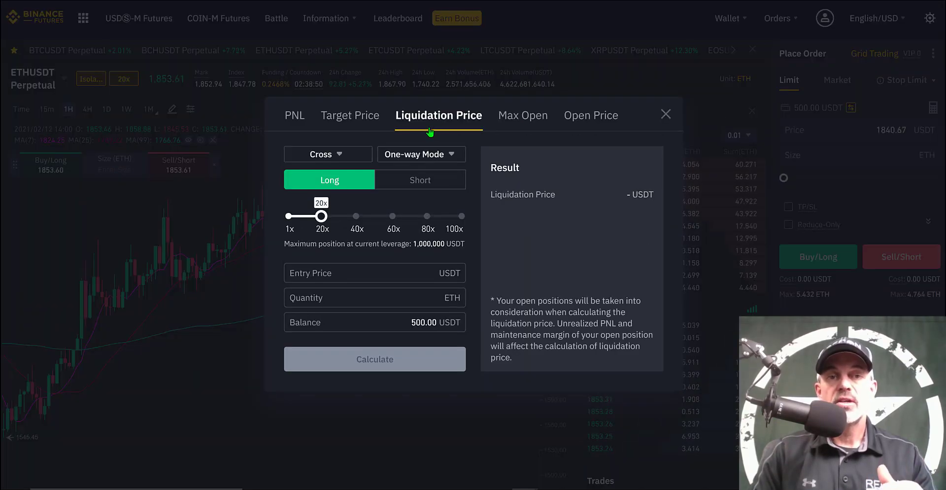
{"action": "left_click", "coordinate": [339, 156]}
{"action": "left_click", "coordinate": [331, 199]}
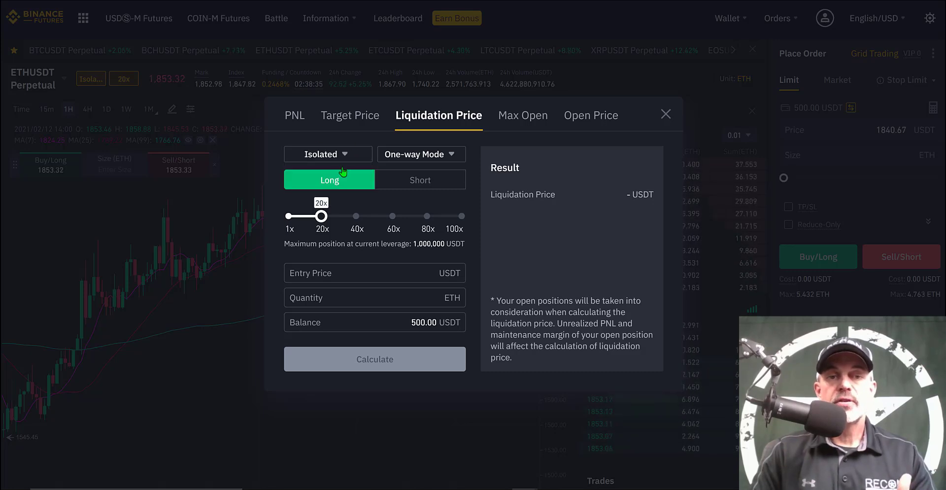
{"action": "left_click_drag", "start_coordinate": [321, 216], "coordinate": [294, 215]}
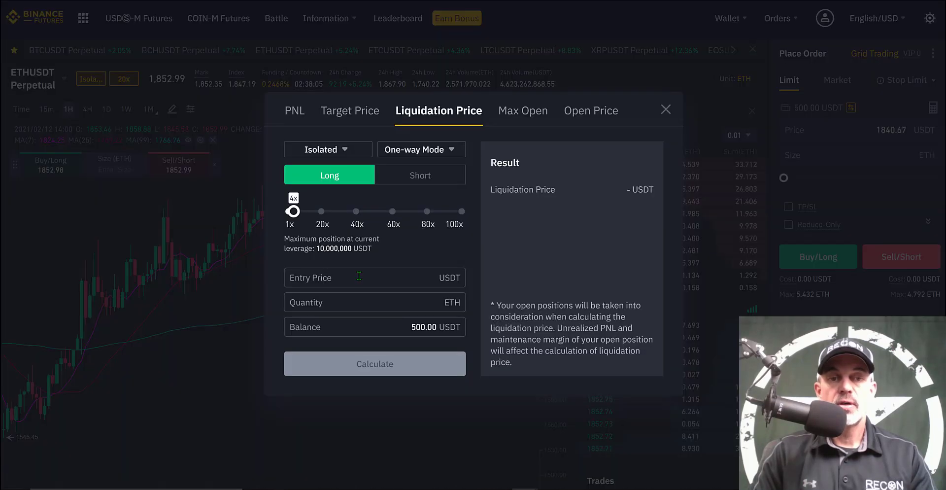
{"action": "left_click", "coordinate": [358, 272]}
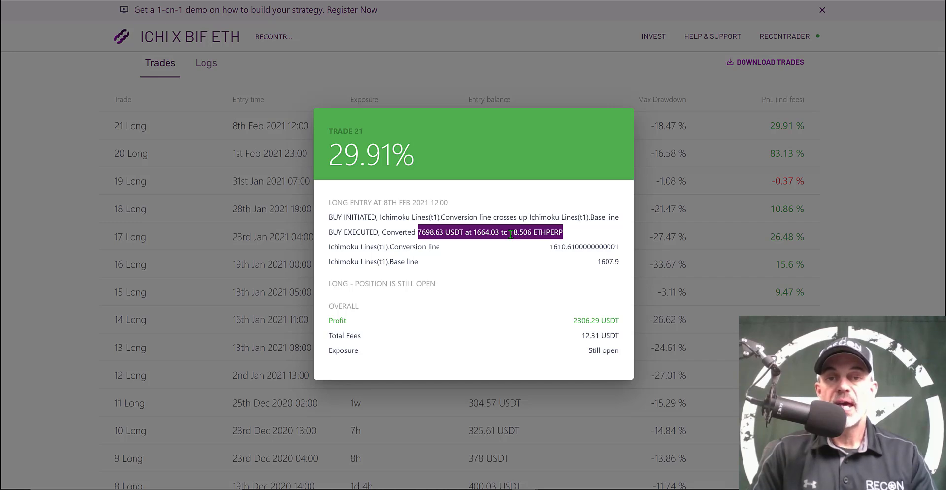
{"action": "left_click_drag", "start_coordinate": [418, 232], "coordinate": [435, 231]}
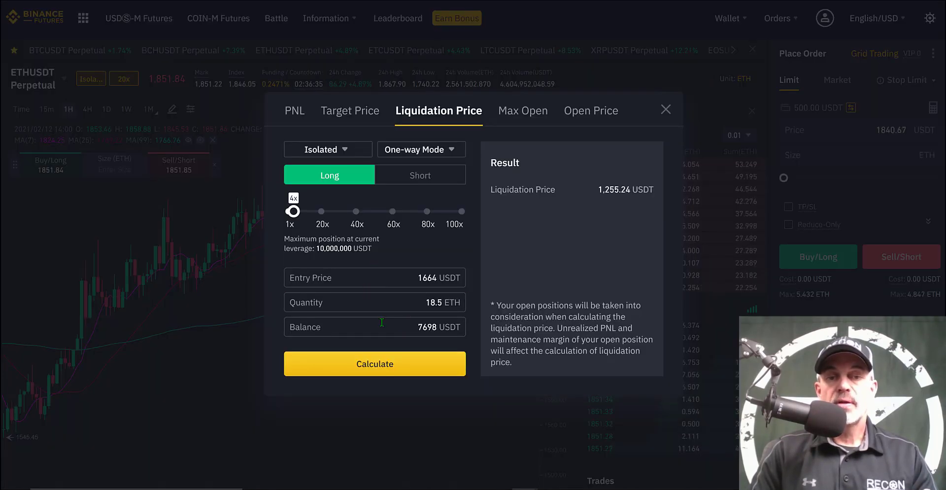
Calculate liquidation price from entry 1664, 18.5 ETH and 7698 USDT balance: 1,255.24 USDT
{"action": "left_click", "coordinate": [435, 325]}
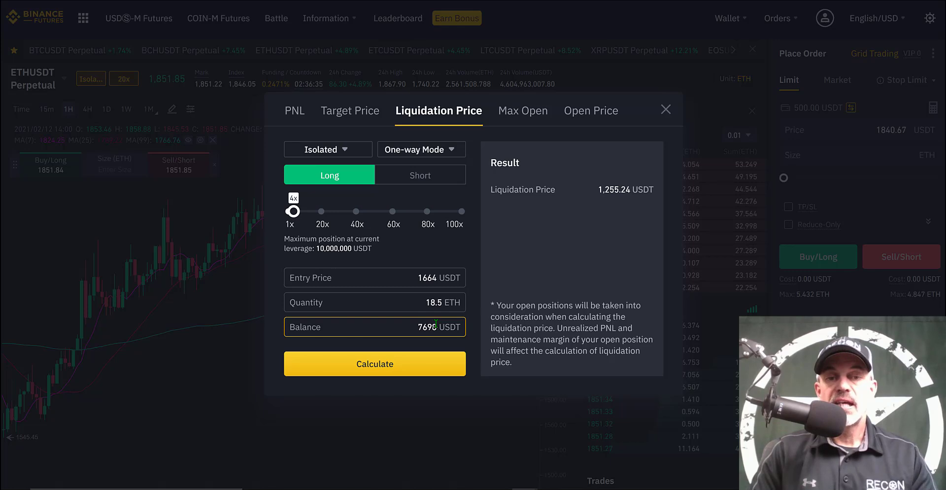
{"action": "left_click", "coordinate": [375, 364]}
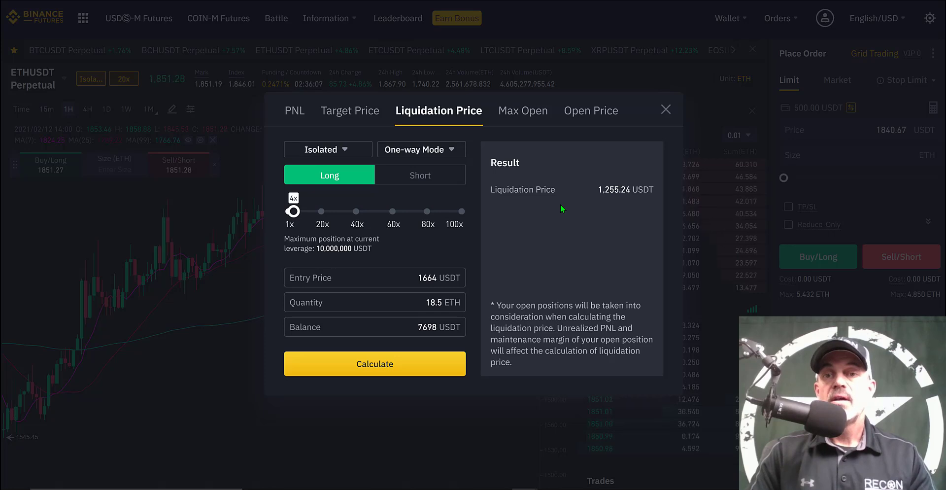
{"action": "left_click", "coordinate": [425, 279]}
{"action": "left_click", "coordinate": [594, 211]}
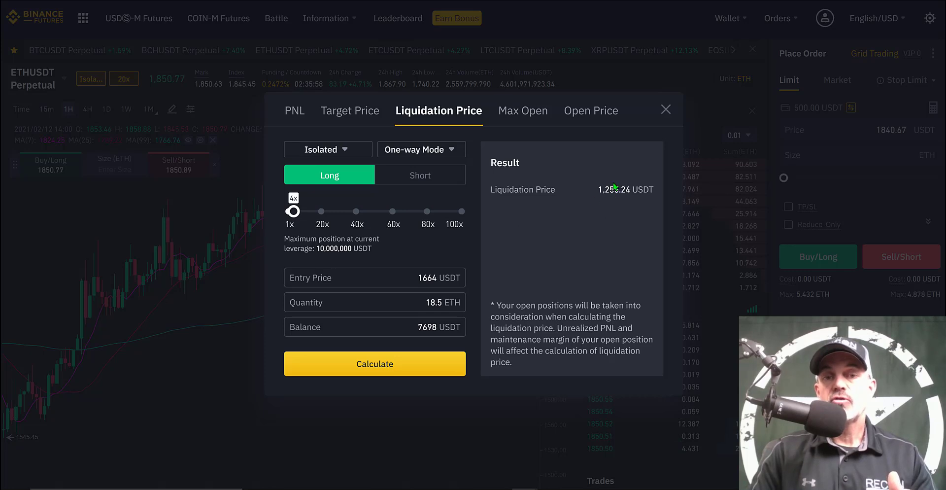
{"action": "left_click", "coordinate": [415, 279]}
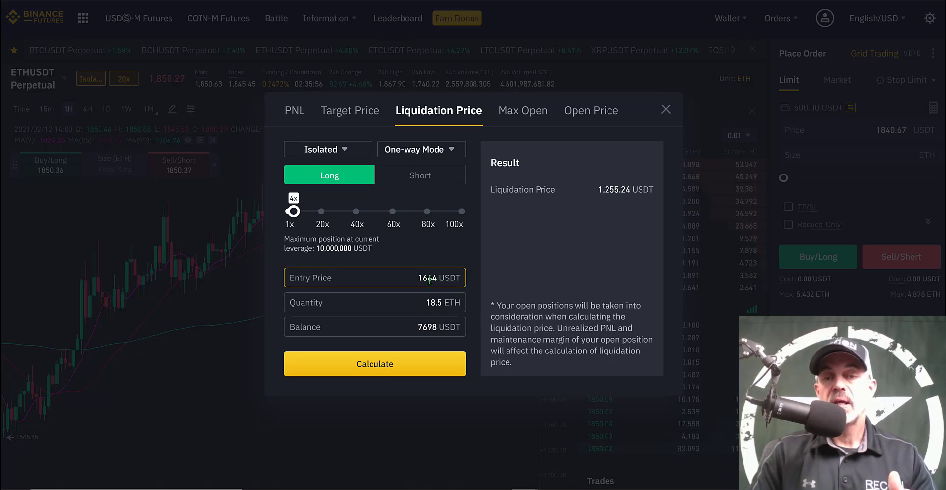
{"action": "left_click", "coordinate": [606, 199]}
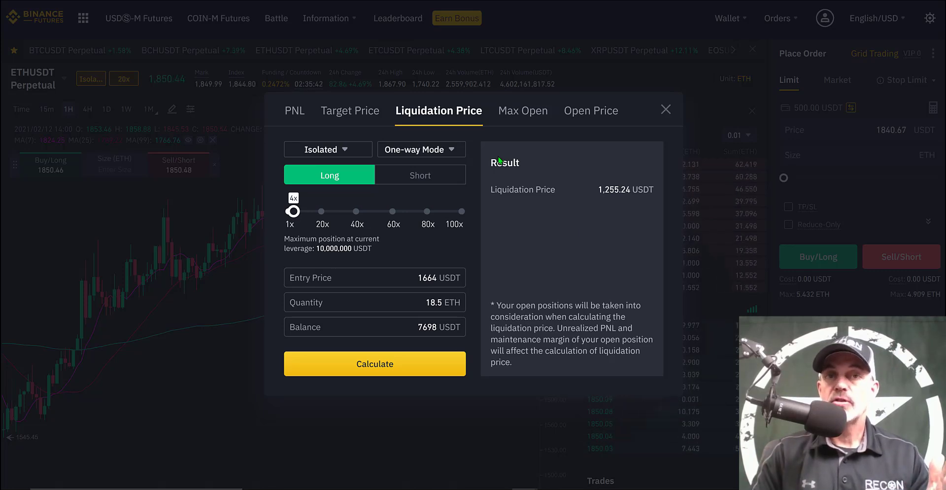
{"action": "left_click", "coordinate": [402, 302]}
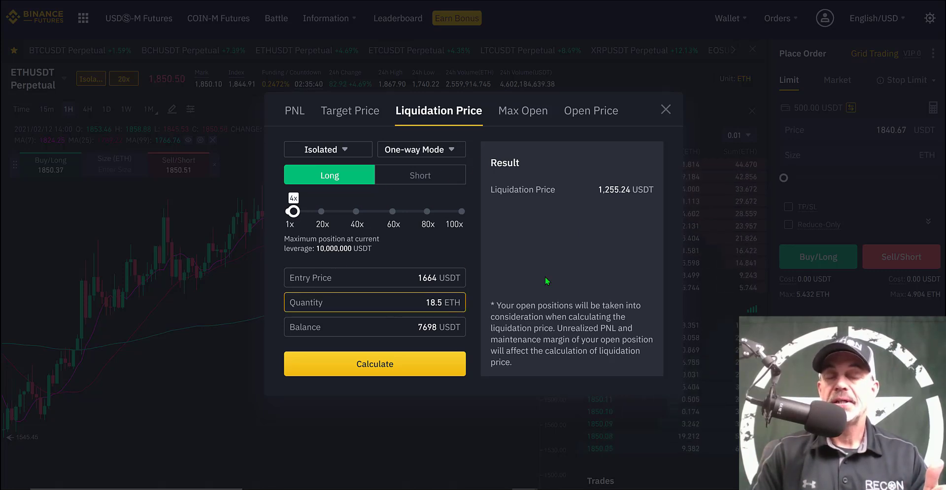
{"action": "left_click", "coordinate": [566, 270]}
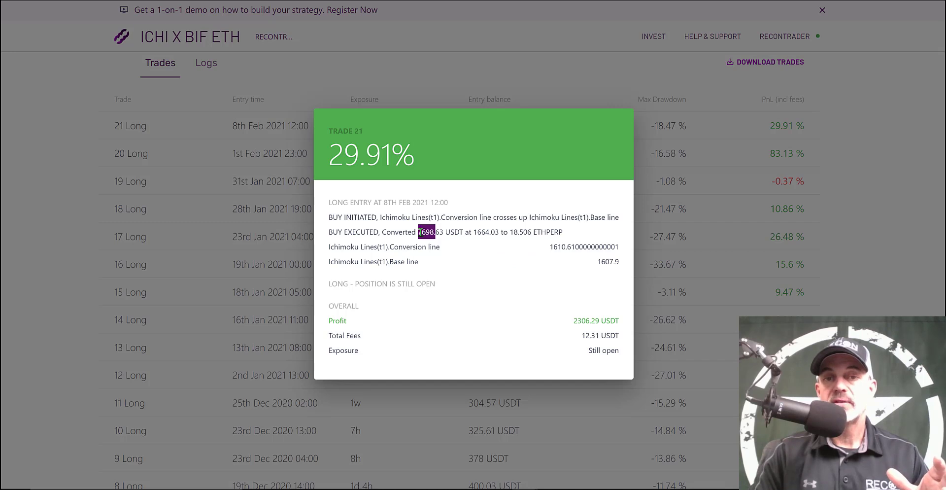
Close the Trade 21 details and scroll back up to the ICHI X BIF ETH builder and backtest panel
{"action": "left_click_drag", "start_coordinate": [417, 231], "coordinate": [444, 232]}
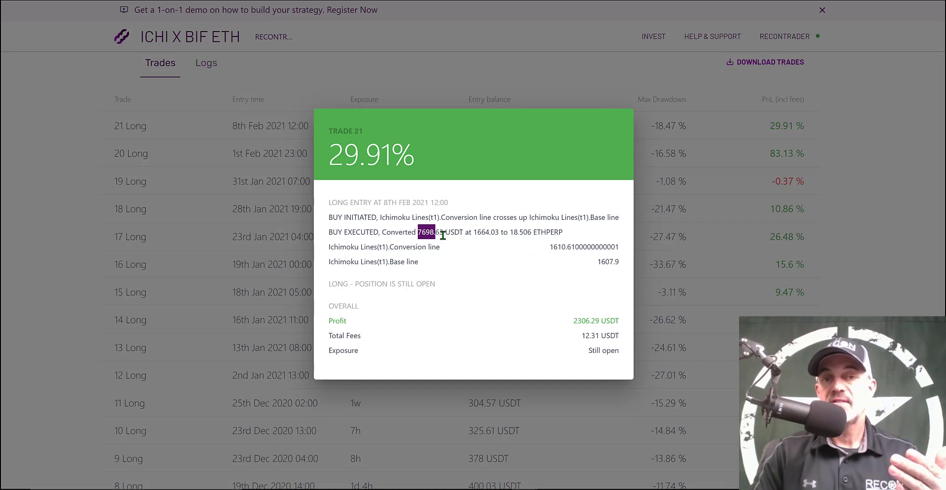
{"action": "left_click", "coordinate": [549, 74]}
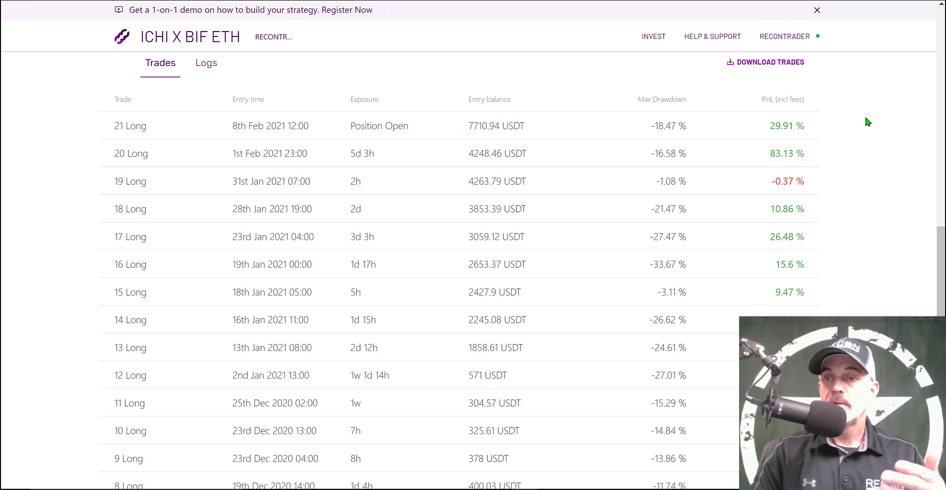
{"action": "scroll", "coordinate": [492, 150], "scroll_direction": "up", "scroll_amount": 1}
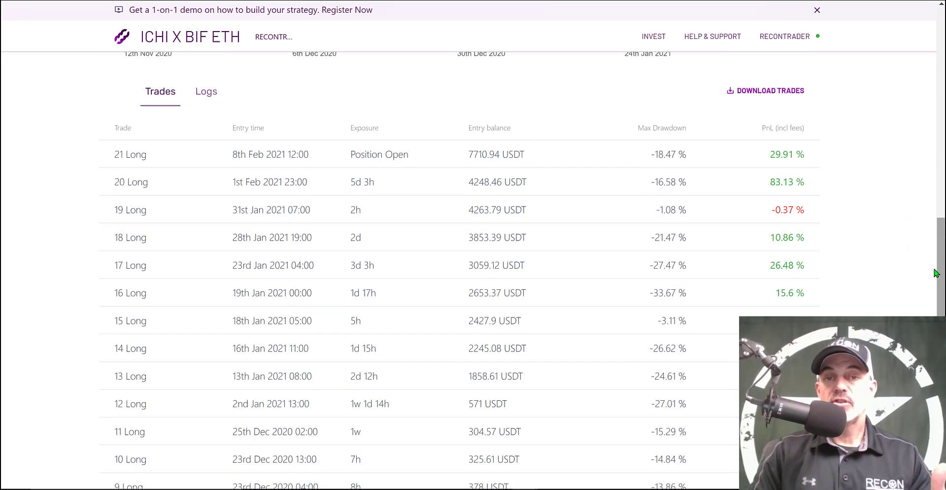
{"action": "left_click_drag", "start_coordinate": [935, 283], "coordinate": [935, 376]}
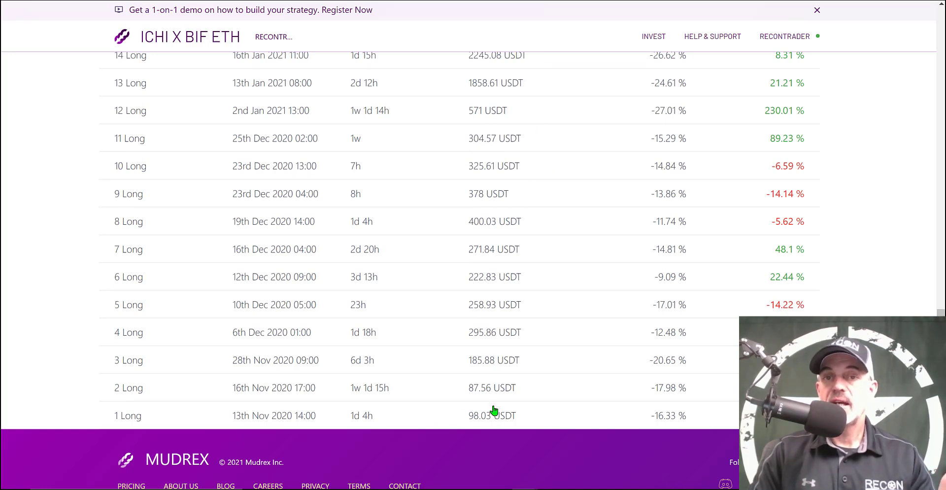
{"action": "left_click_drag", "start_coordinate": [941, 344], "coordinate": [941, 276]}
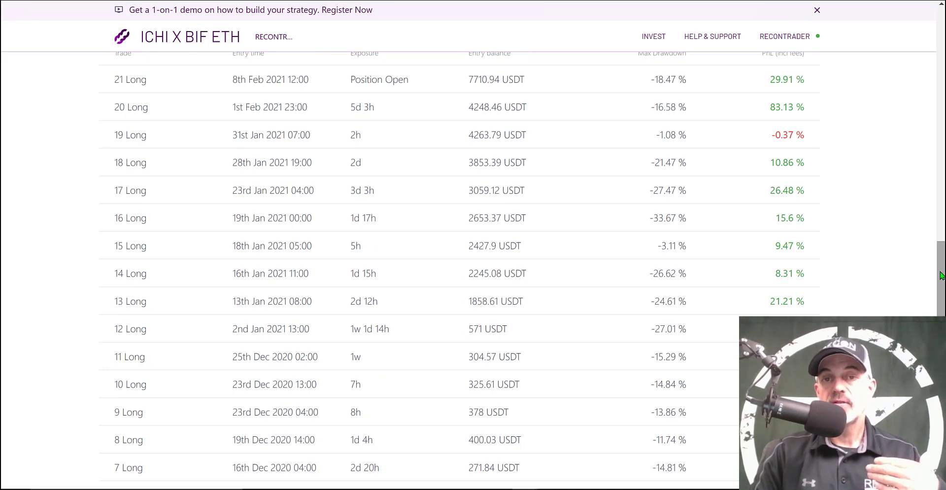
{"action": "scroll", "coordinate": [535, 318], "scroll_direction": "up", "scroll_amount": 2}
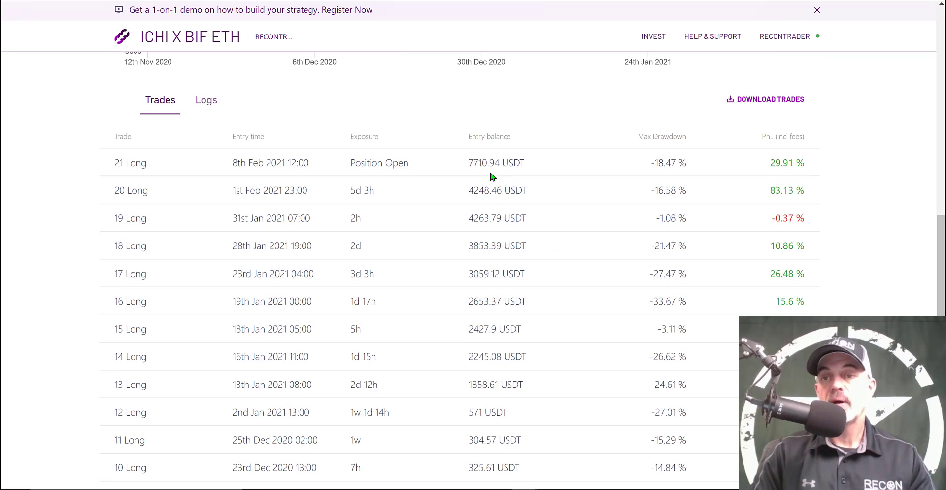
{"action": "scroll", "coordinate": [551, 189], "scroll_direction": "up", "scroll_amount": 12}
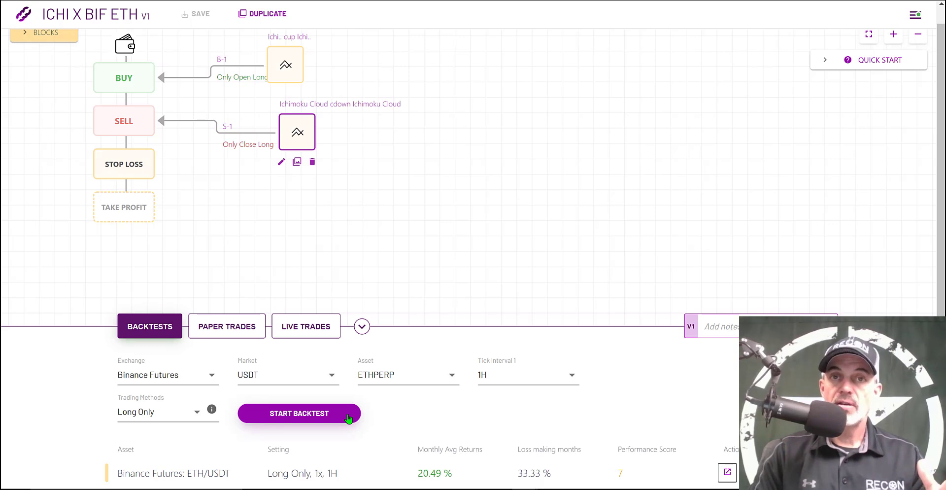
Keep the 1H tick interval and switch to the live trading settings
{"action": "left_click", "coordinate": [494, 375]}
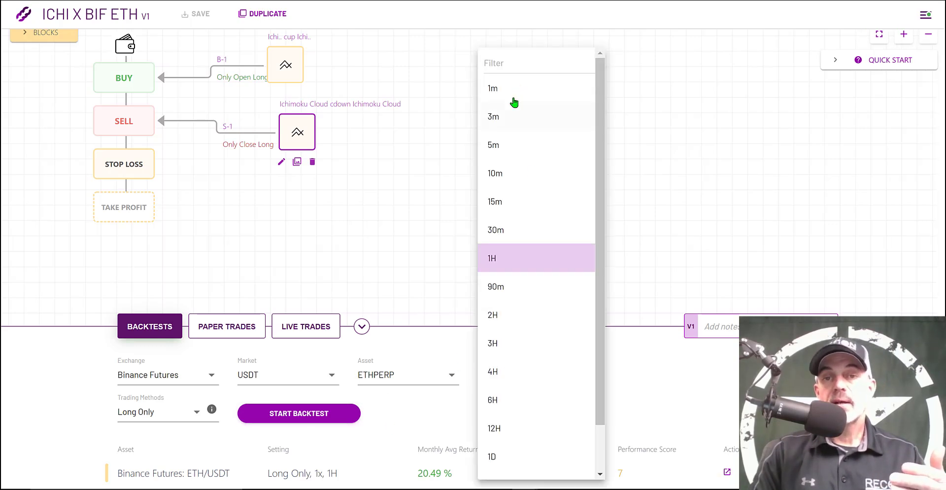
{"action": "scroll", "coordinate": [602, 284], "scroll_direction": "down", "scroll_amount": 2}
{"action": "left_click", "coordinate": [473, 382]}
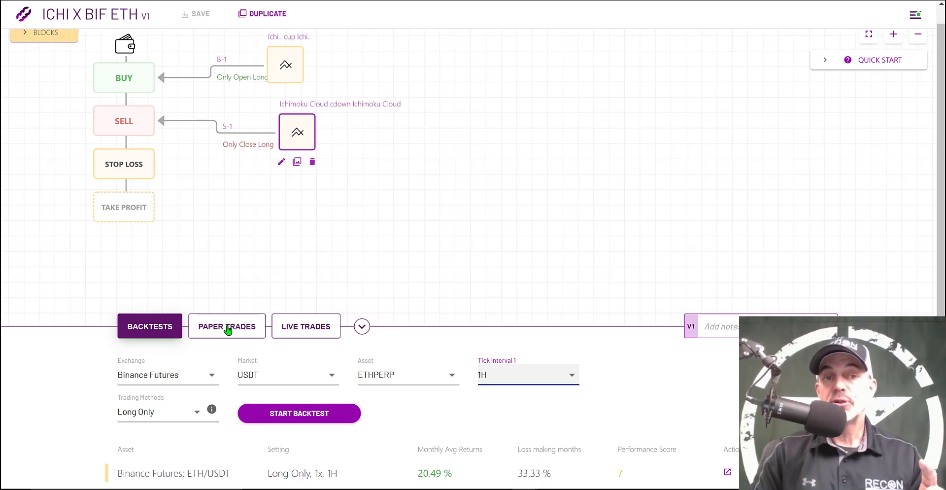
{"action": "left_click", "coordinate": [228, 329]}
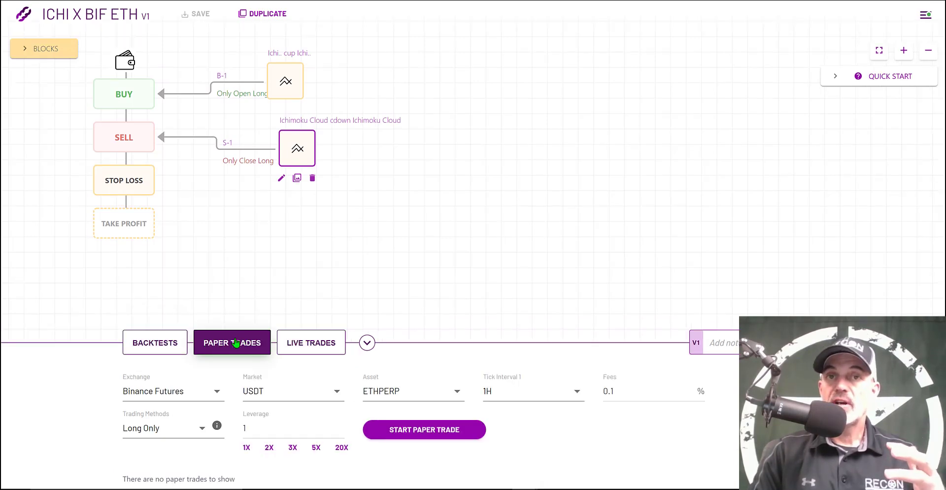
{"action": "left_click", "coordinate": [313, 347]}
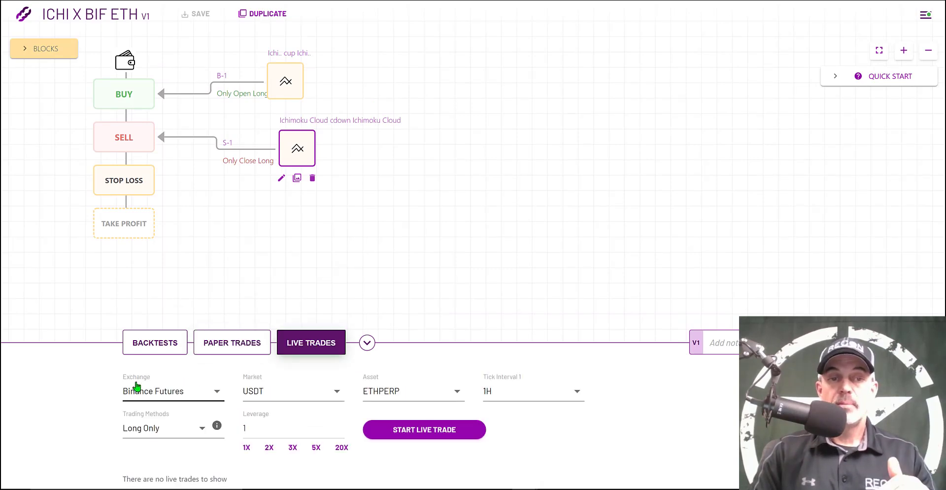
Choose Binance Futures with leverage 4 and start the live trade
{"action": "left_click", "coordinate": [187, 390]}
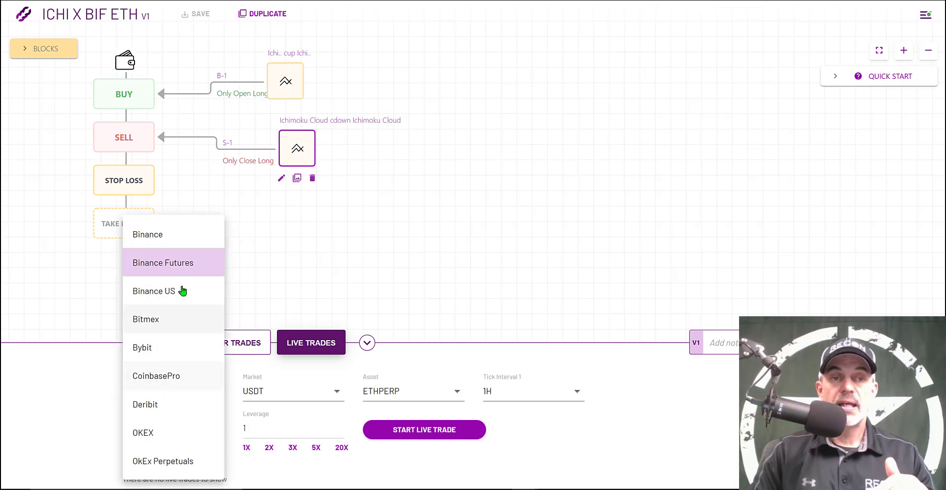
{"action": "left_click", "coordinate": [179, 268]}
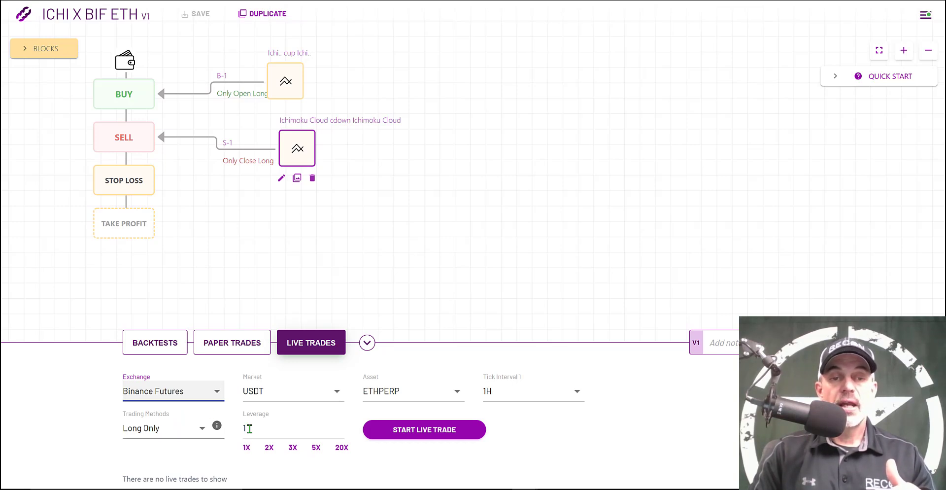
{"action": "left_click_drag", "start_coordinate": [254, 428], "coordinate": [240, 430]}
{"action": "type", "text": "4"}
{"action": "left_click", "coordinate": [423, 433]}
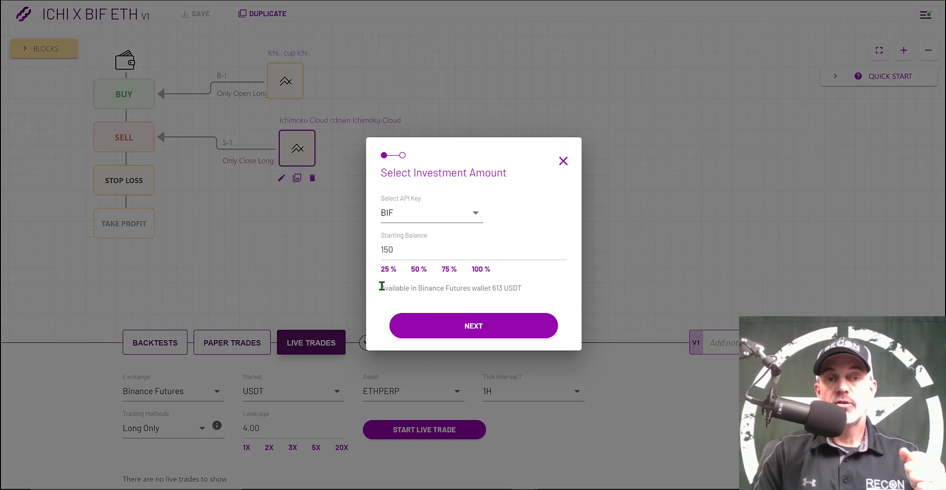
Set the starting balance to 300 USDT and select the BIF API key
{"action": "left_click_drag", "start_coordinate": [381, 288], "coordinate": [525, 292]}
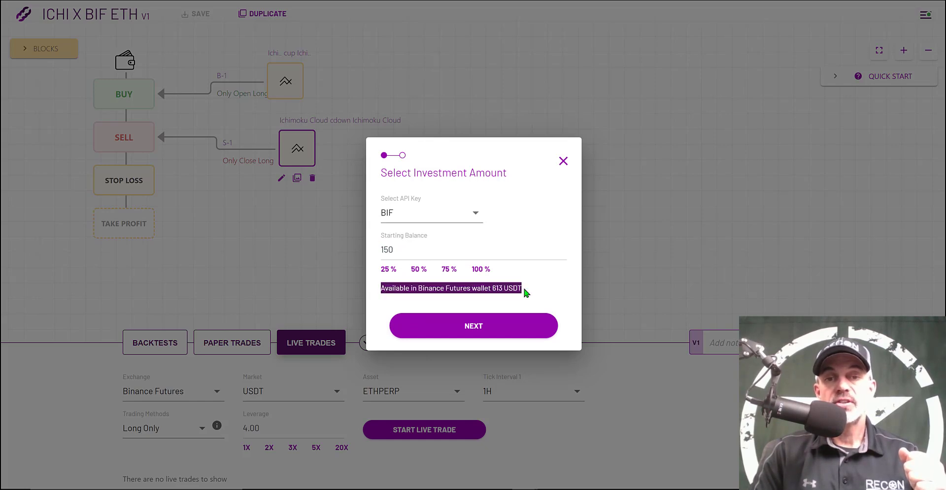
{"action": "double_click", "coordinate": [389, 249]}
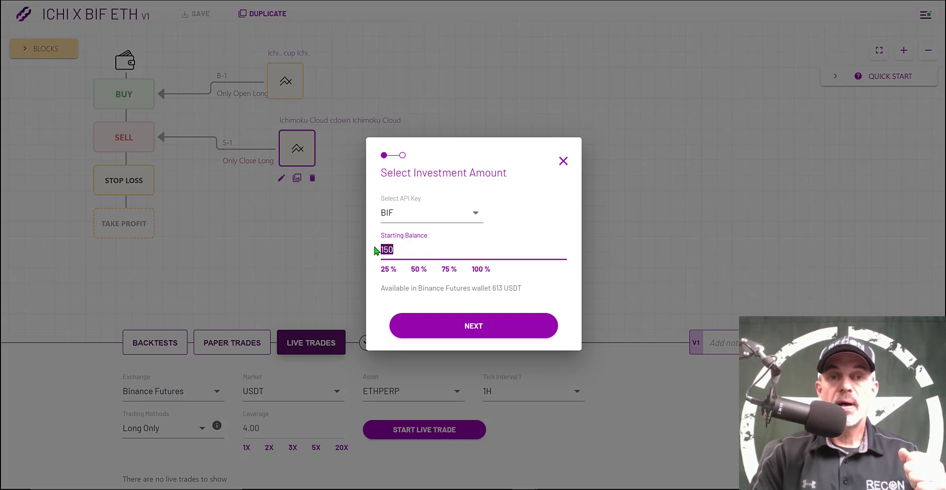
{"action": "type", "text": "300"}
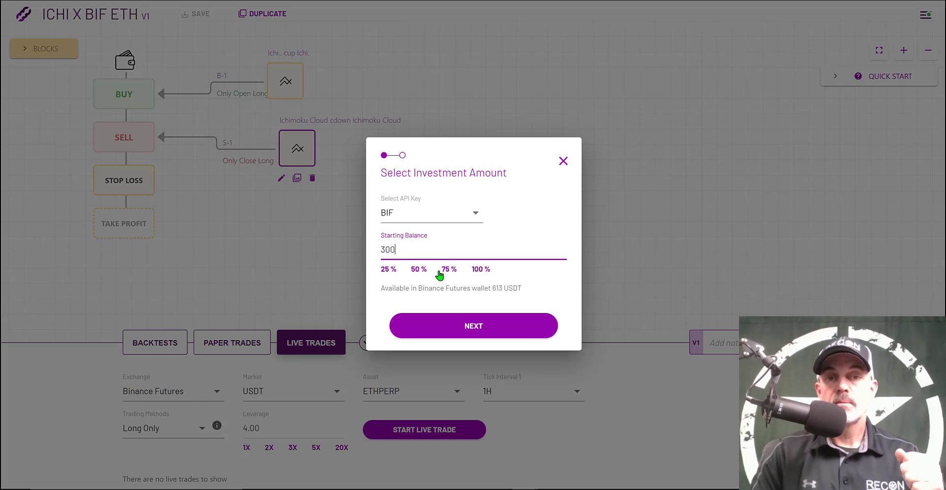
{"action": "left_click", "coordinate": [468, 214]}
{"action": "left_click", "coordinate": [401, 215]}
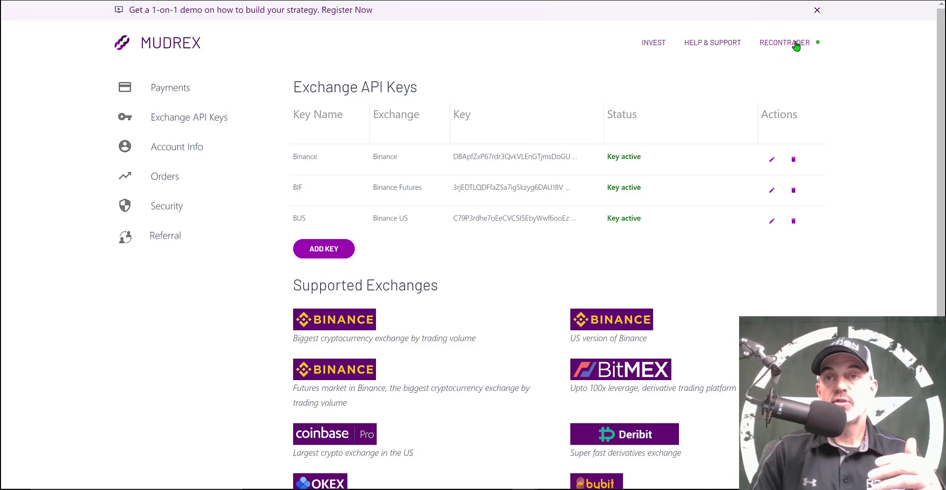
From Exchange API Keys, start a new Binance Futures key and read the permissions guide
{"action": "left_click", "coordinate": [795, 45]}
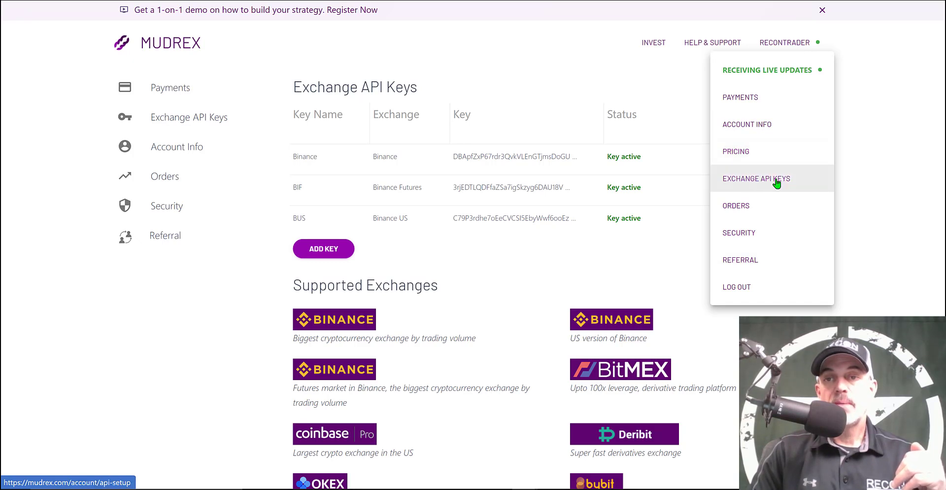
{"action": "left_click", "coordinate": [493, 257]}
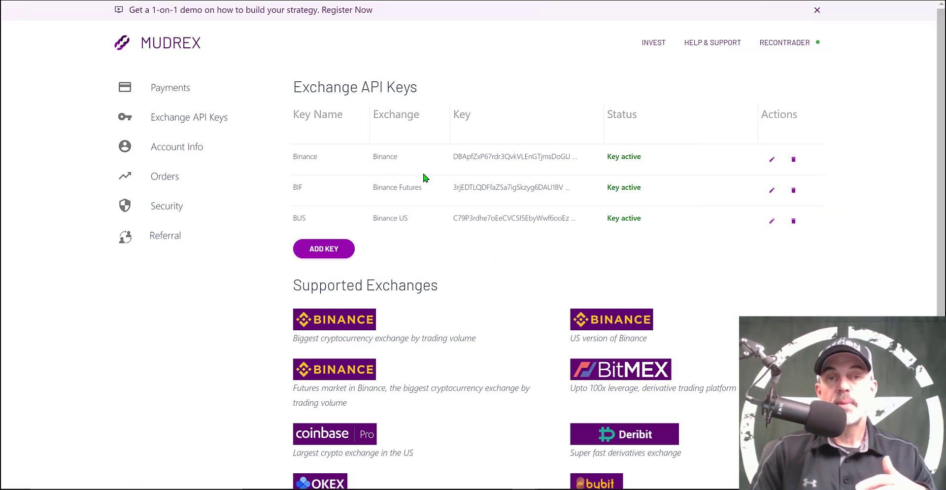
{"action": "left_click", "coordinate": [330, 251]}
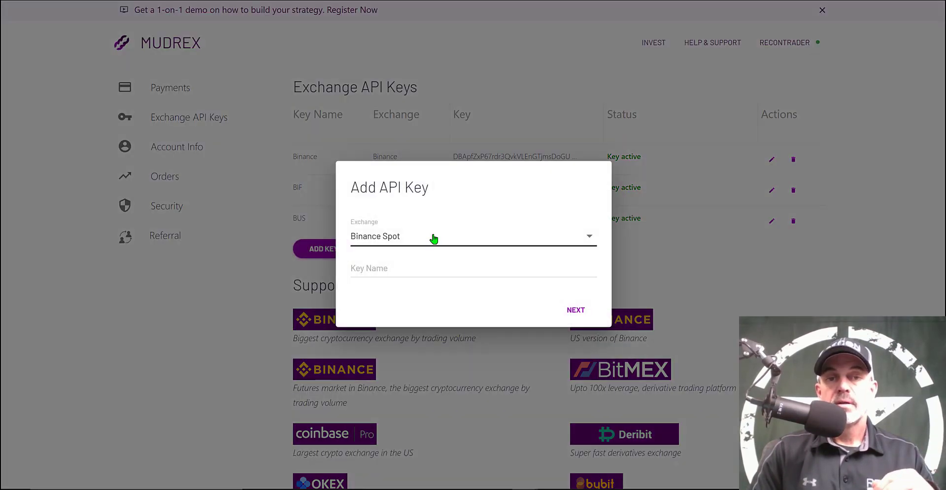
{"action": "left_click", "coordinate": [432, 237]}
{"action": "left_click", "coordinate": [413, 295]}
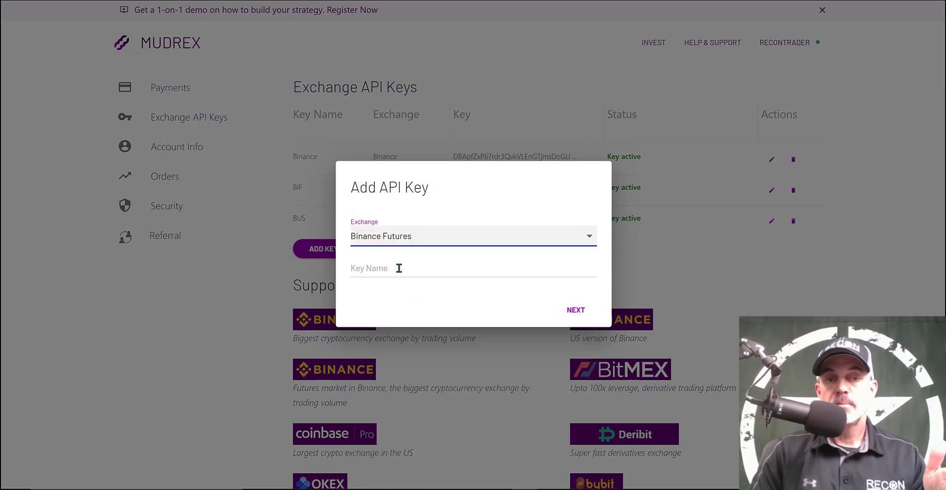
{"action": "left_click", "coordinate": [399, 268]}
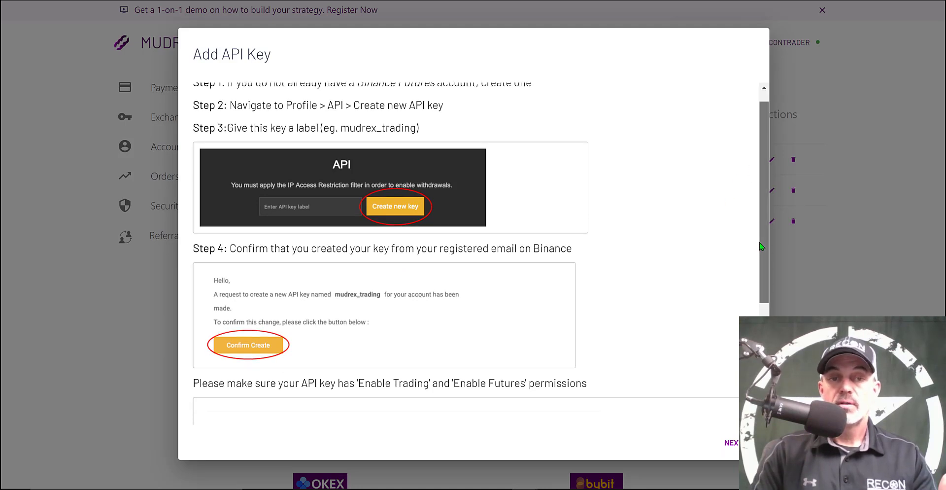
{"action": "scroll", "coordinate": [758, 252], "scroll_direction": "down", "scroll_amount": 4}
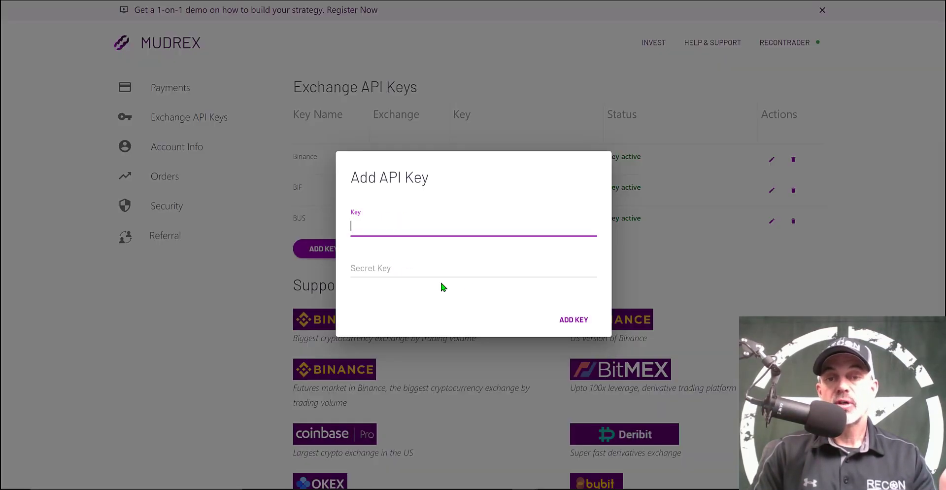
Dismiss the Add API Key dialog and confirm the 300 USDT investment to launch ICHI X BIF ETH live
{"action": "left_click", "coordinate": [750, 307]}
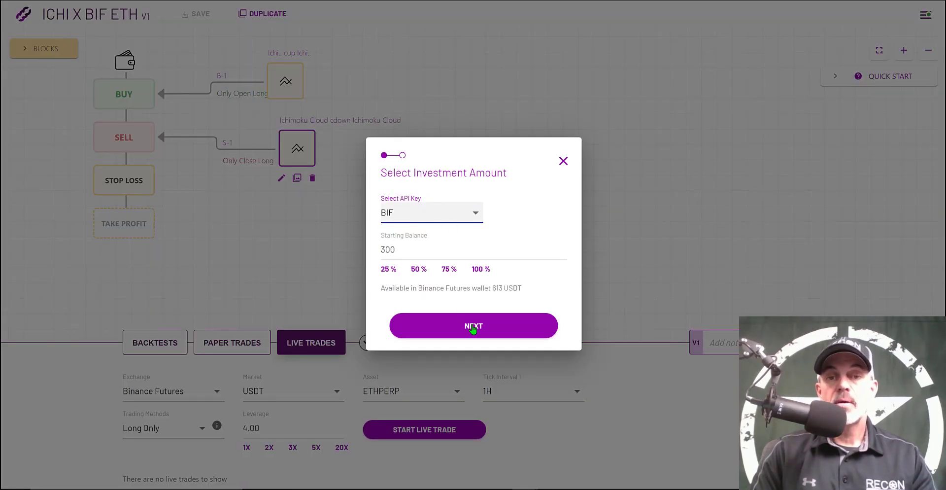
{"action": "left_click", "coordinate": [473, 326]}
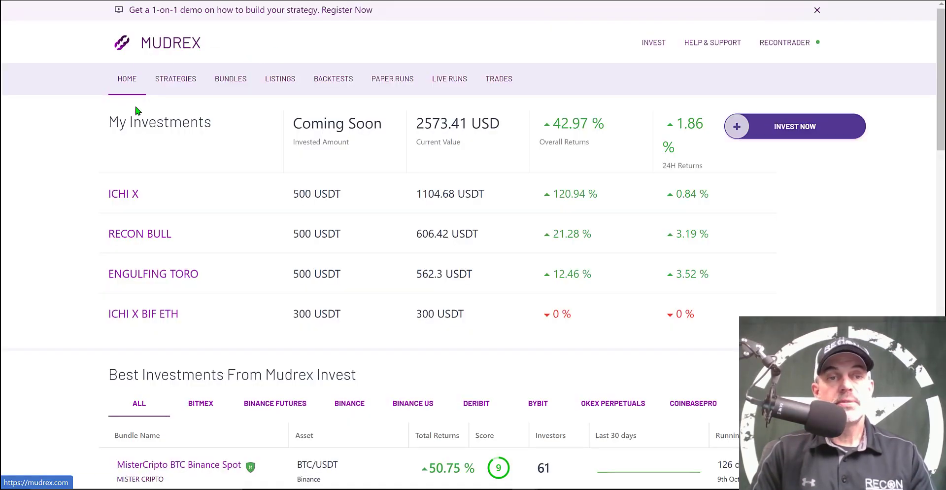